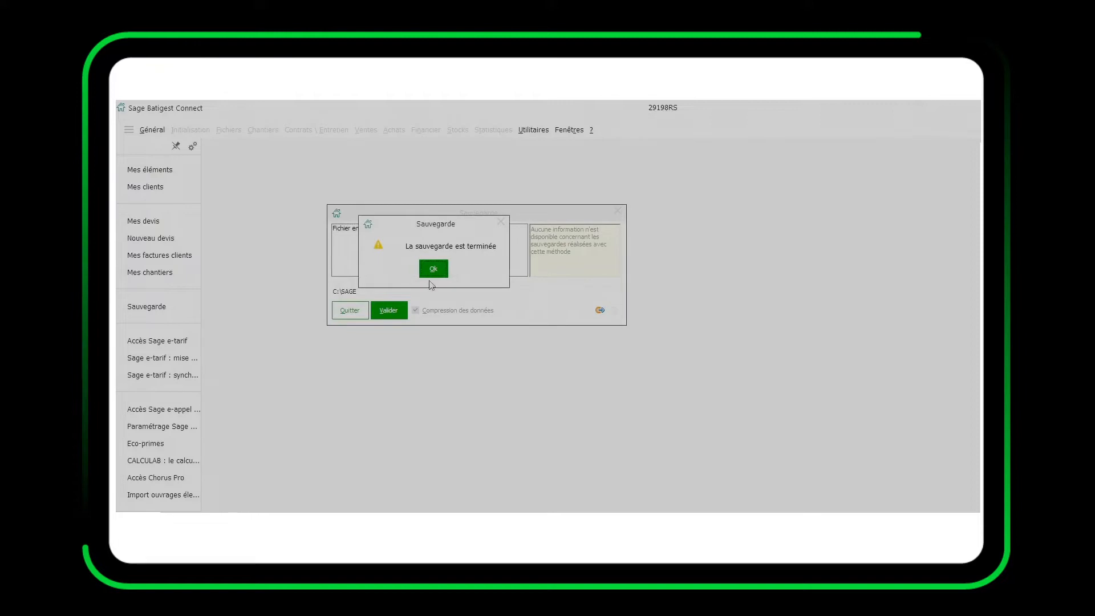
Step: Back up the current company file to C:\SAGE using the Sauvegarde sur C: method
click(433, 272)
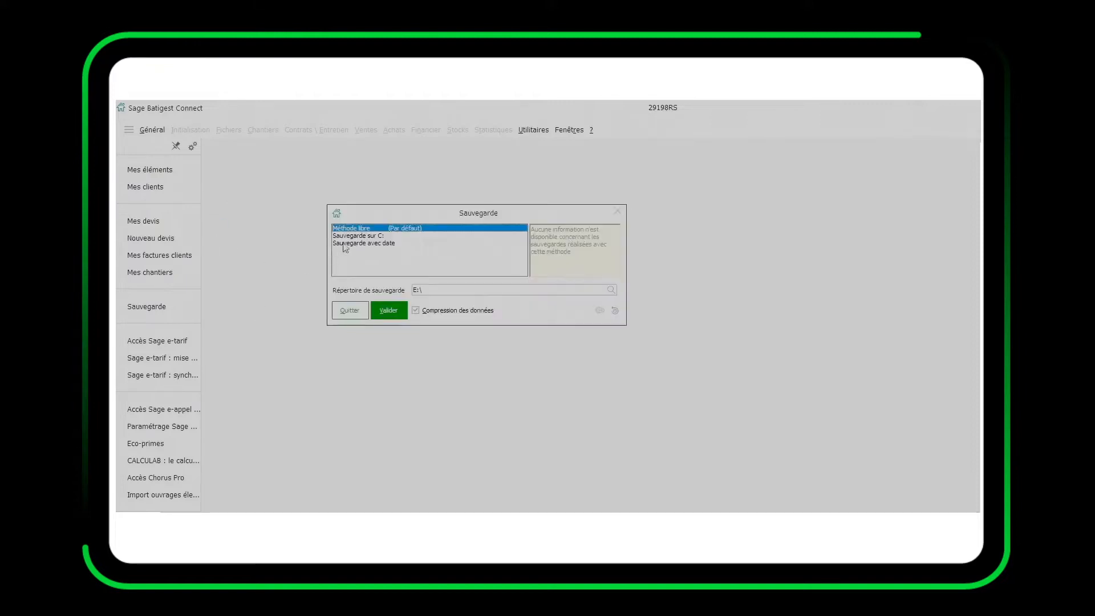
click(351, 236)
click(390, 311)
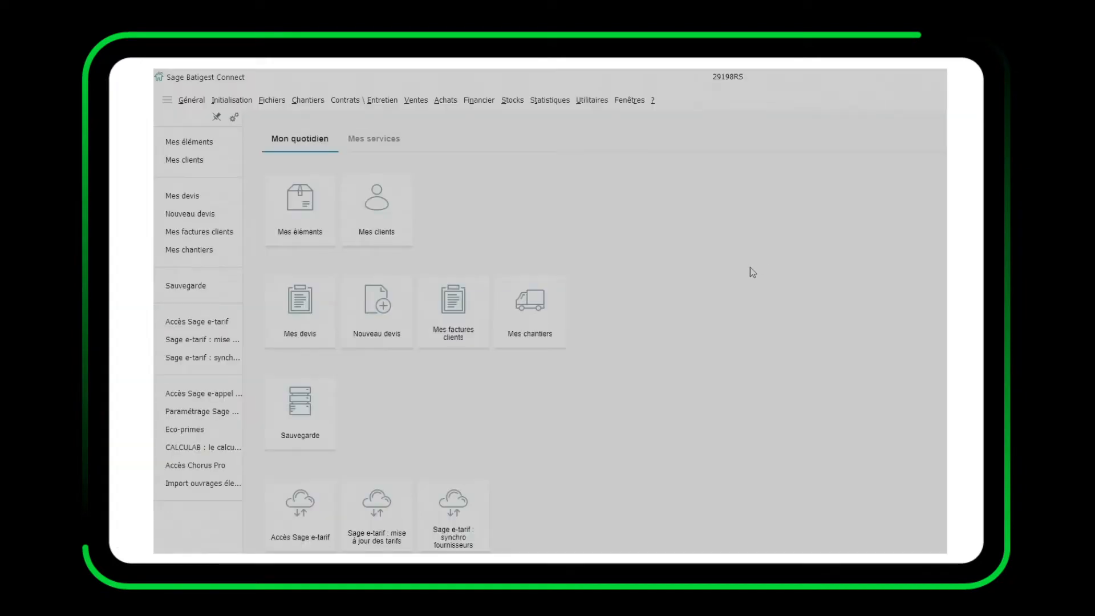
Step: Restore the company file with the Sauvegarde sur C: method and agree to overwrite its existing data
click(593, 100)
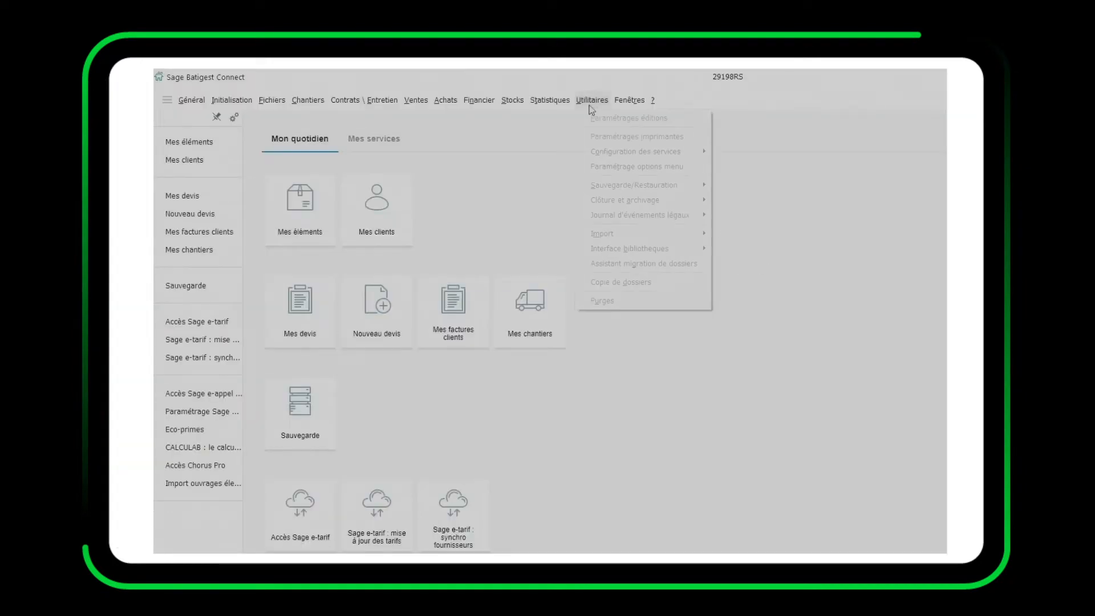
mouse_move(617, 188)
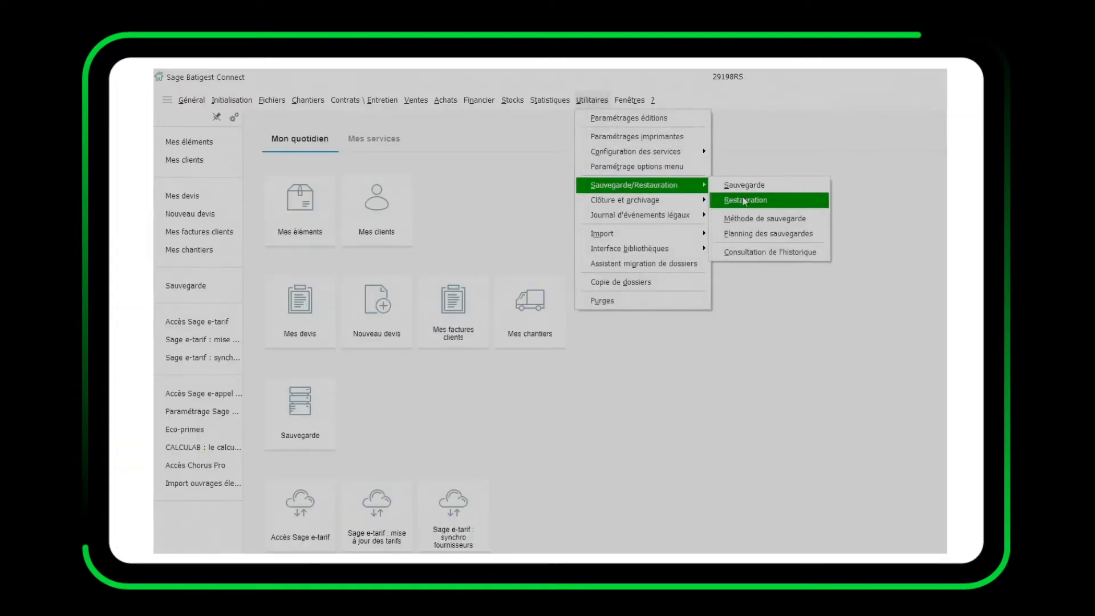
click(745, 200)
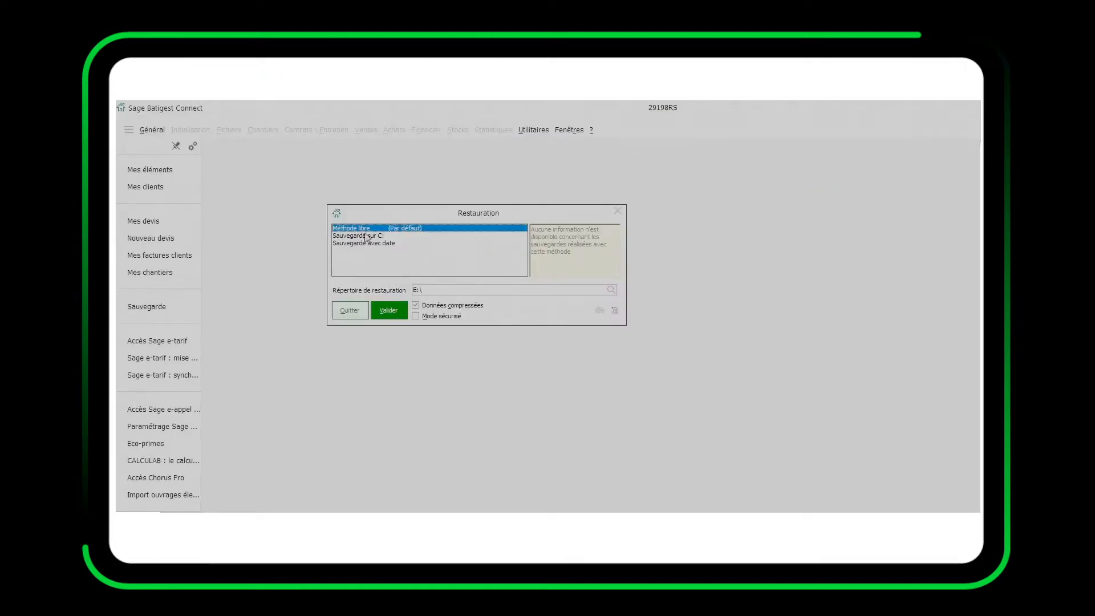
click(372, 236)
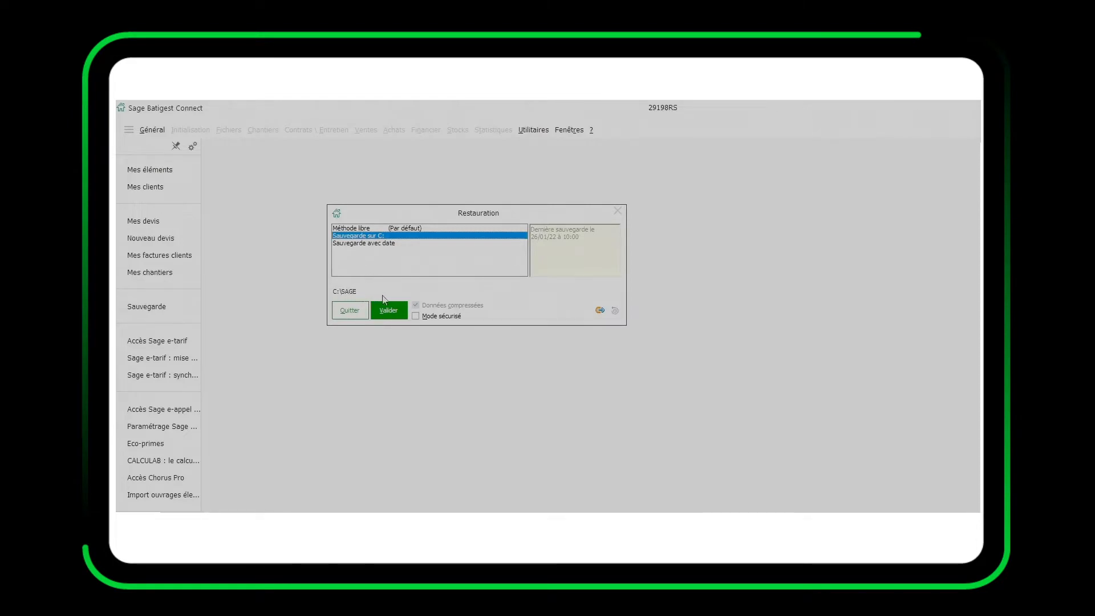
click(397, 309)
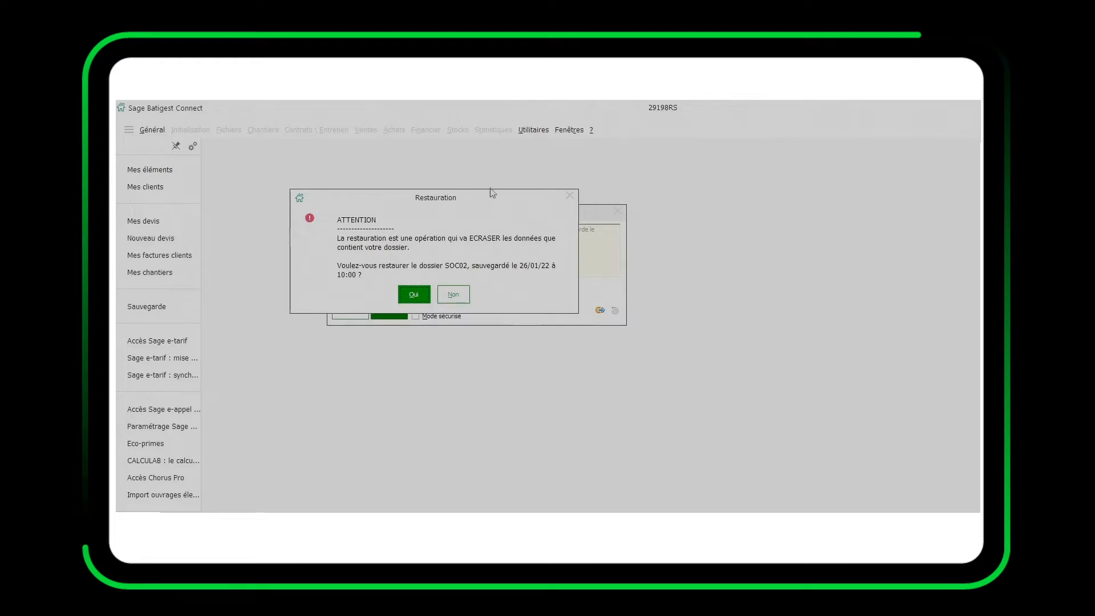
key(Return)
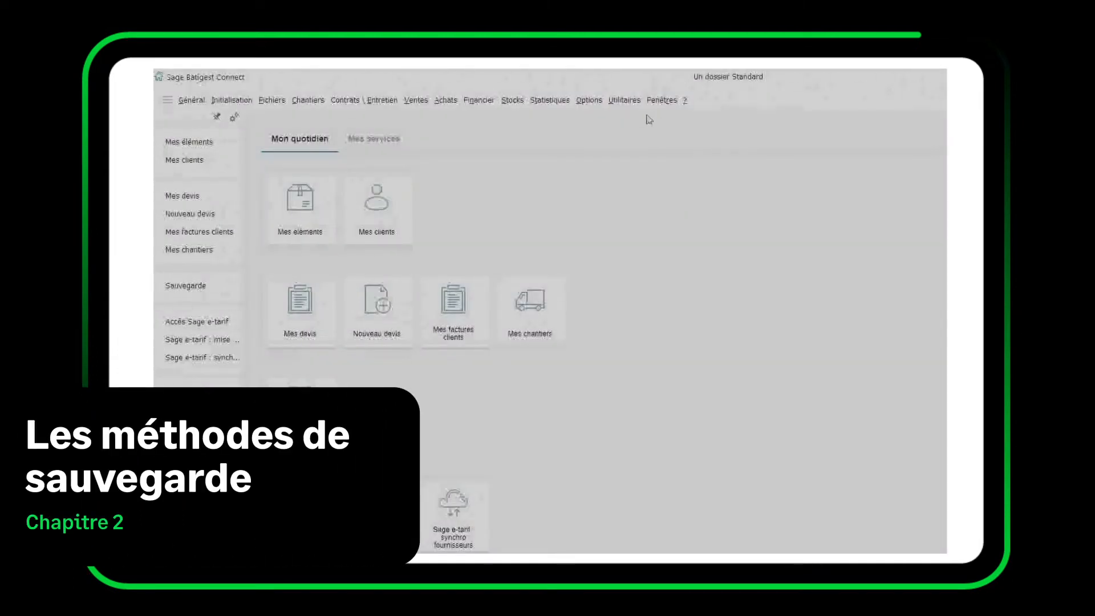
Step: Open the backup/restore method settings and load the Sauvegarde avec date method
click(625, 101)
mouse_move(662, 191)
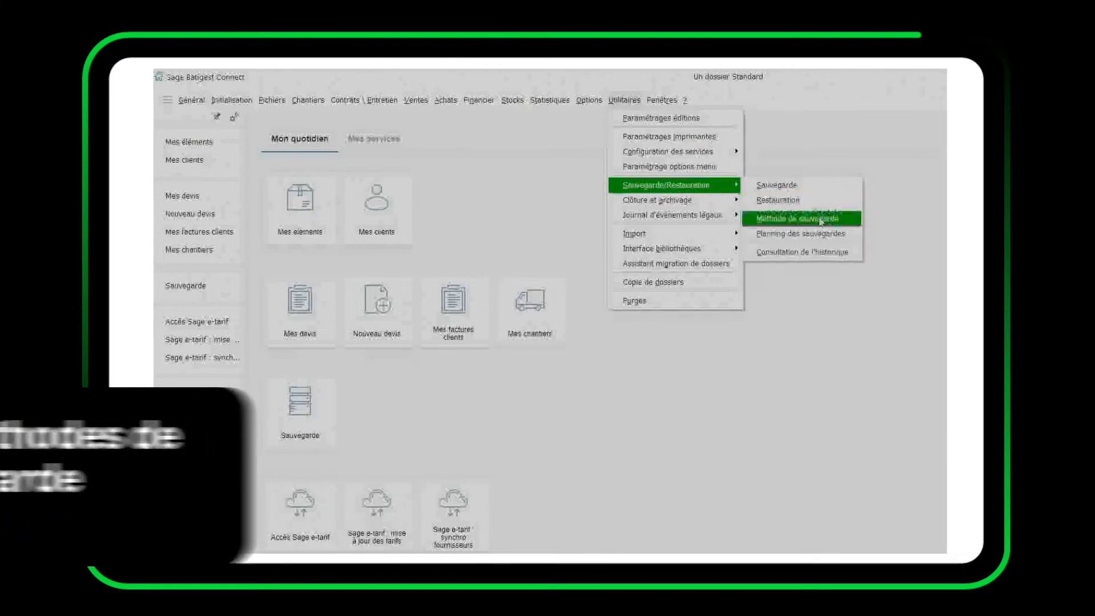
click(798, 218)
click(591, 194)
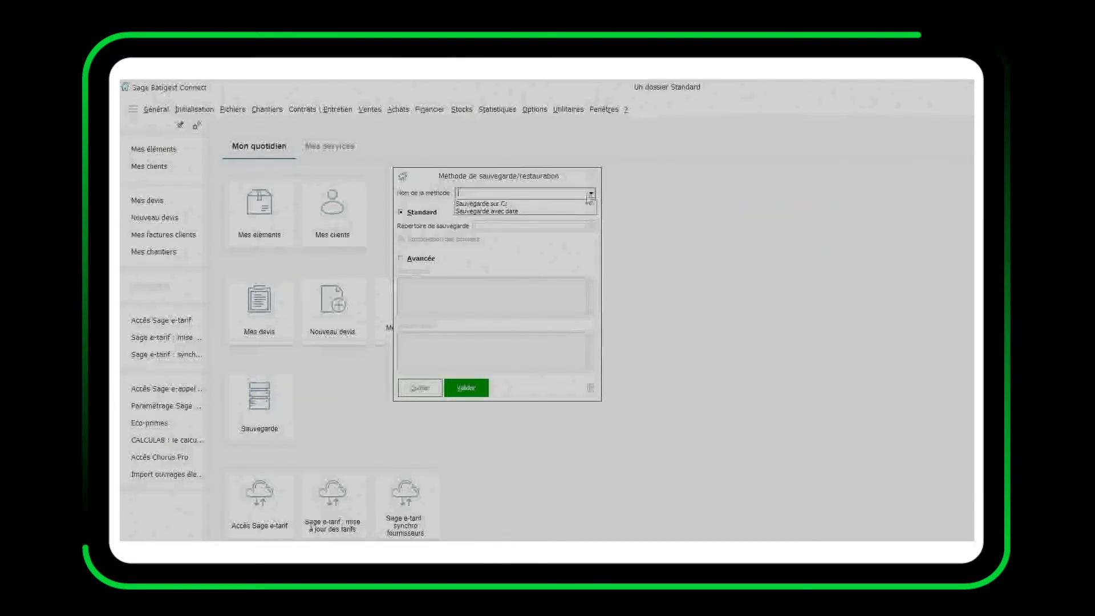
click(533, 211)
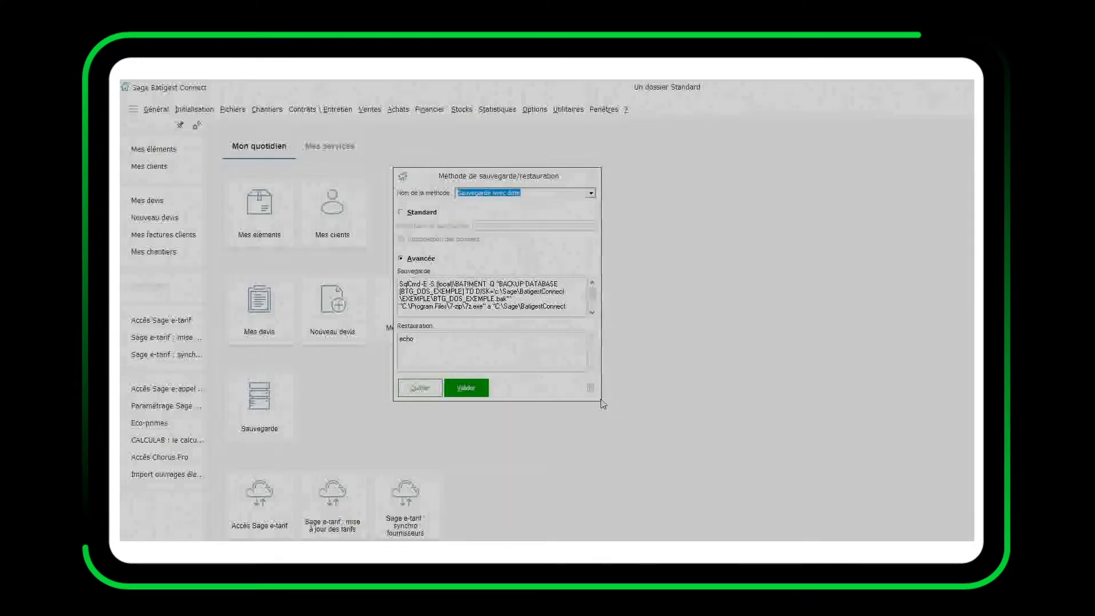
Step: Examine the method's advanced backup script: the SQL database backup command, the 7-Zip compression command and the date variables in the archive name
drag(399, 283, 509, 299)
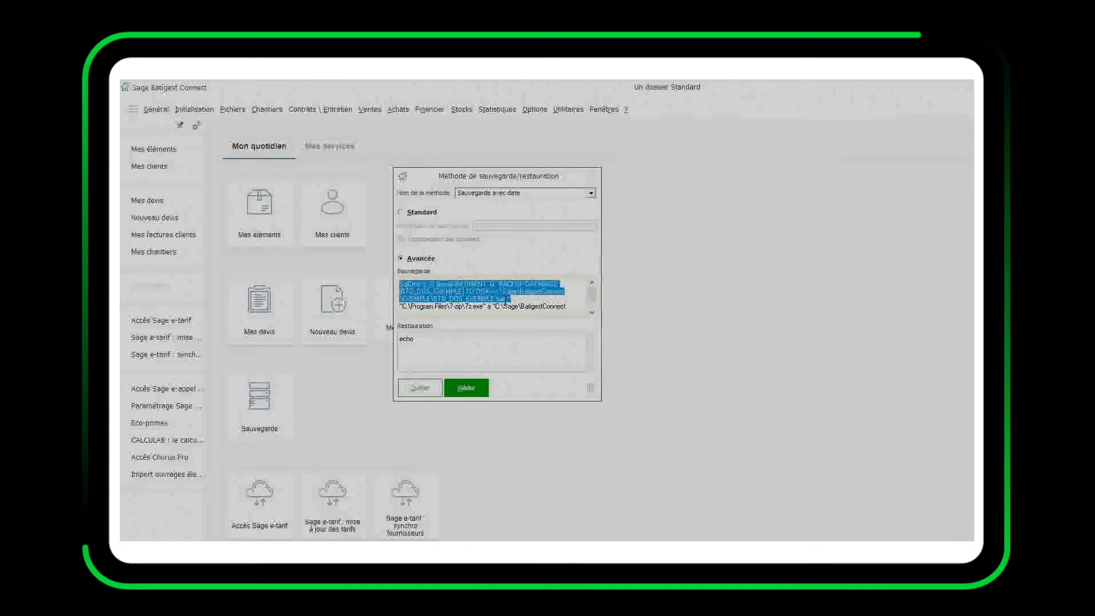
click(433, 296)
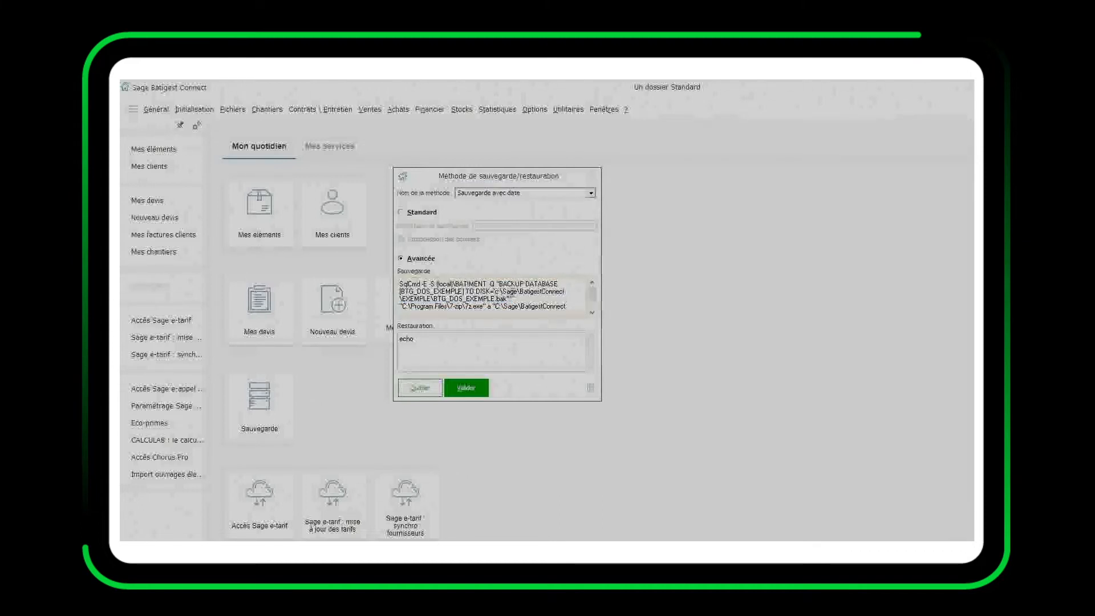
scroll(597, 295, down, 1)
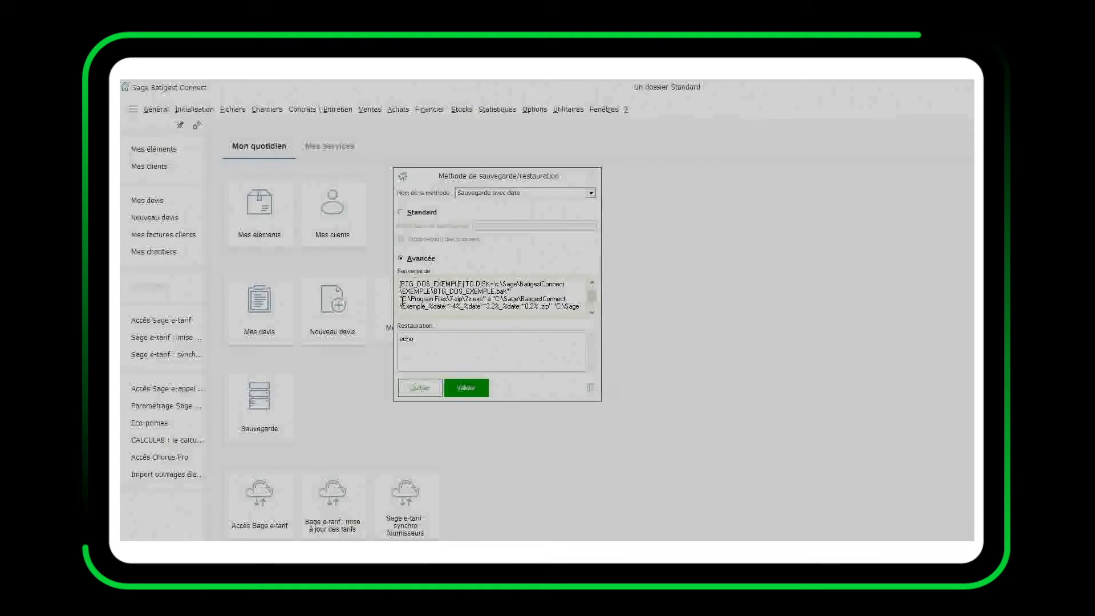
drag(402, 302, 593, 313)
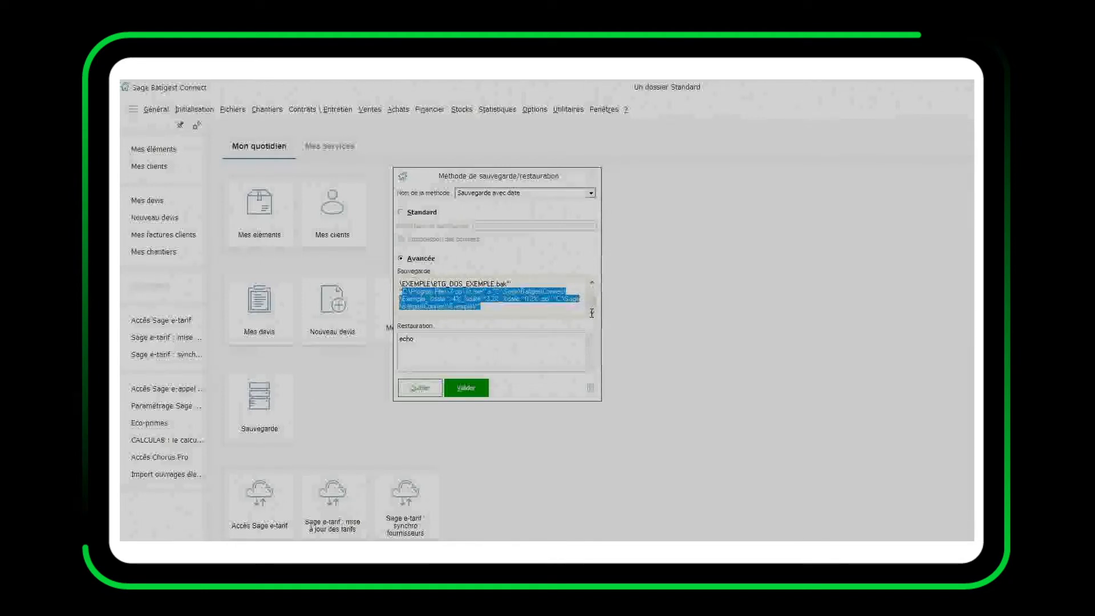
click(471, 308)
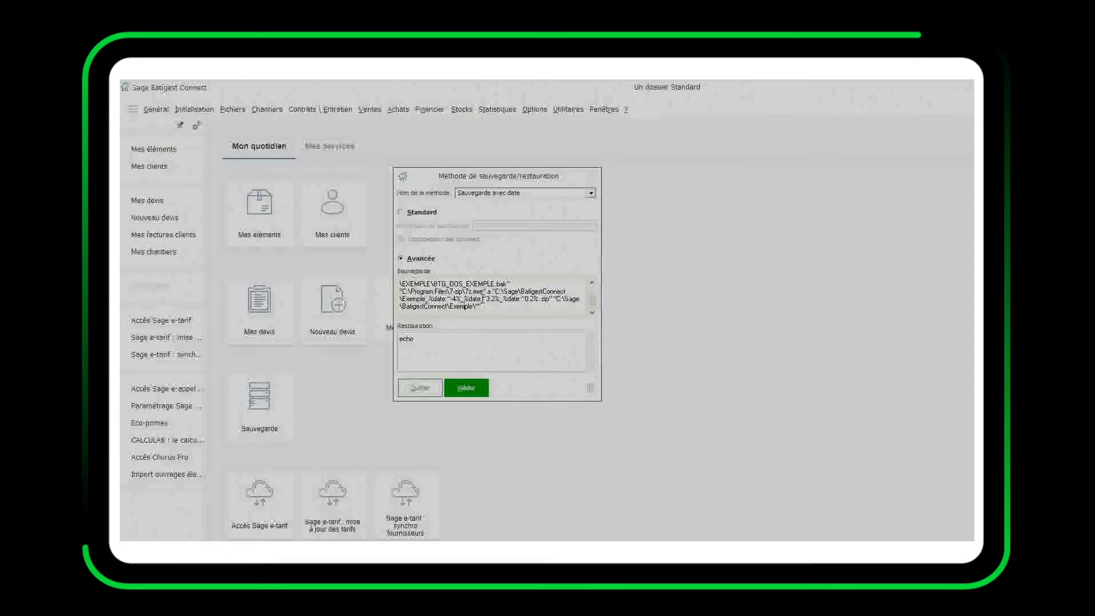
drag(536, 299, 426, 299)
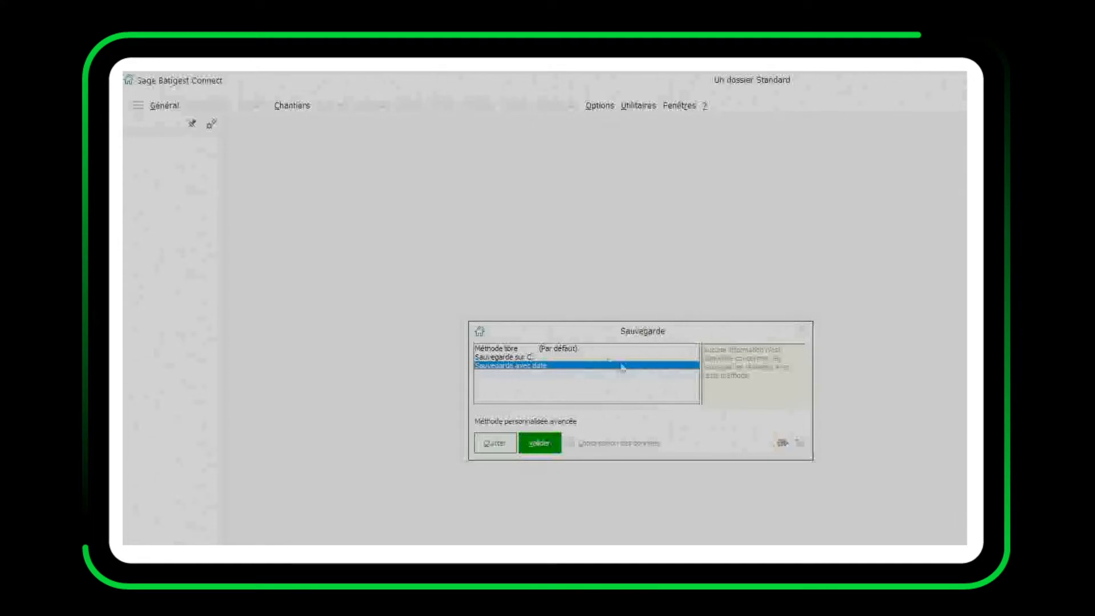
Step: Run the Sauvegarde avec date backup and, in File Explorer, copy Exemple_2022_01_26.zip into the C:\Sage\Batigest Connect folder
click(539, 444)
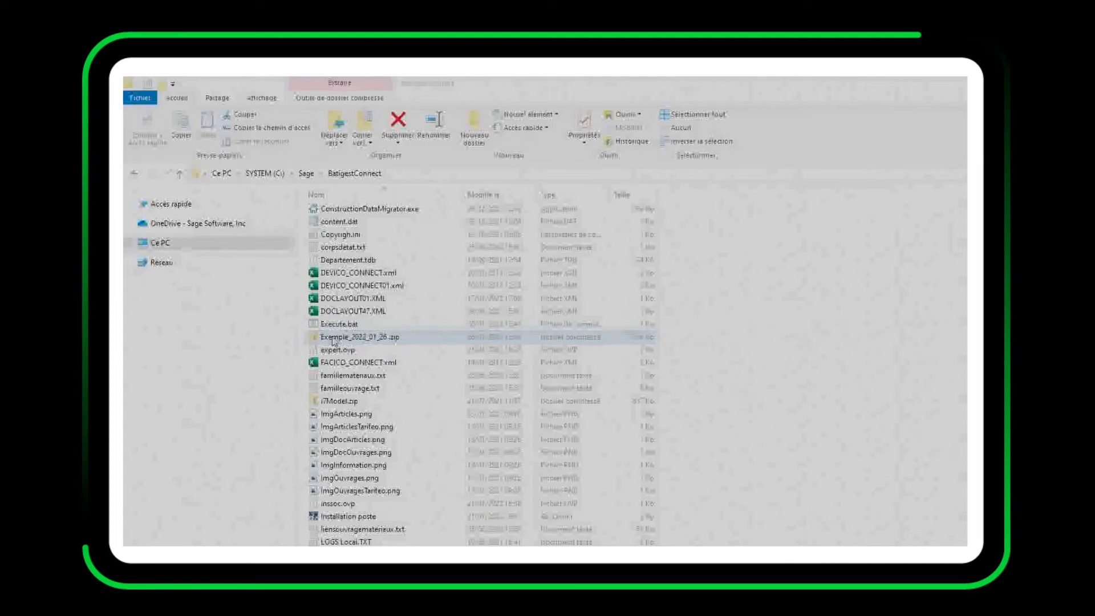
click(383, 337)
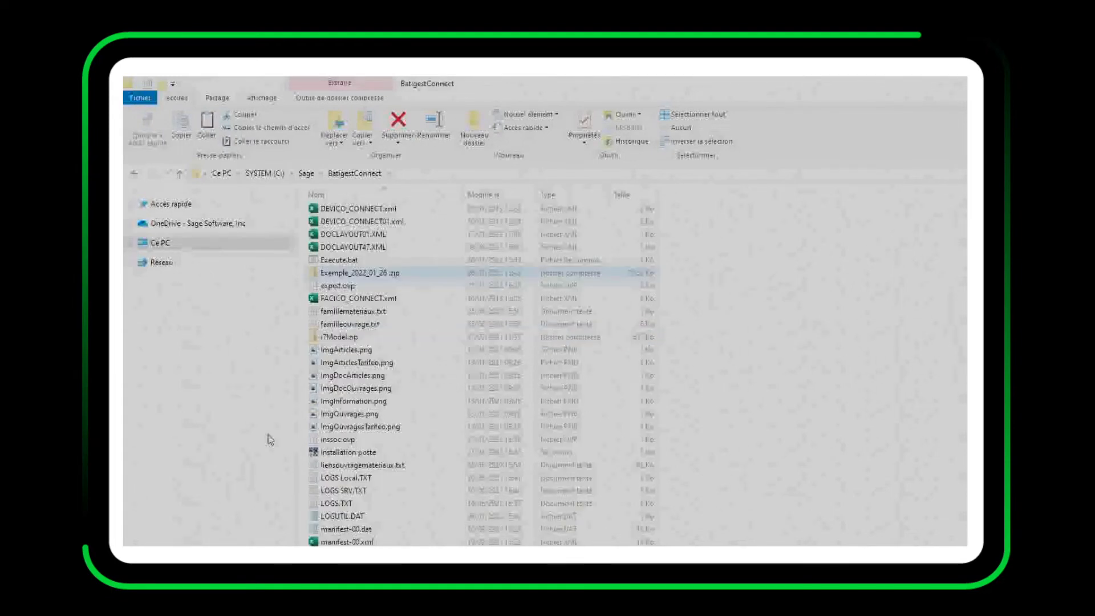
click(307, 173)
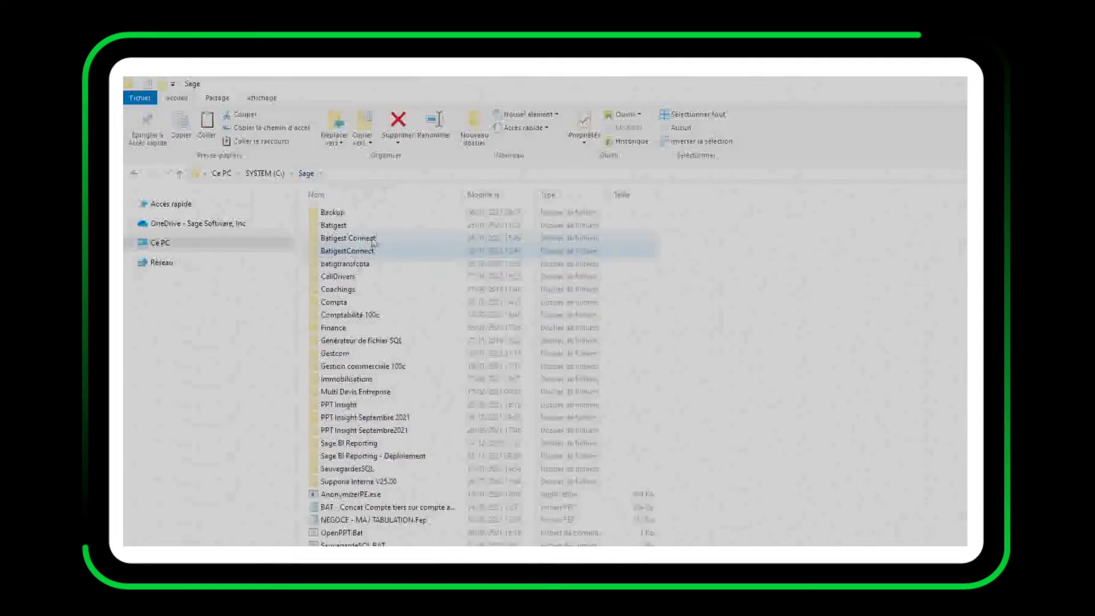
double_click(384, 282)
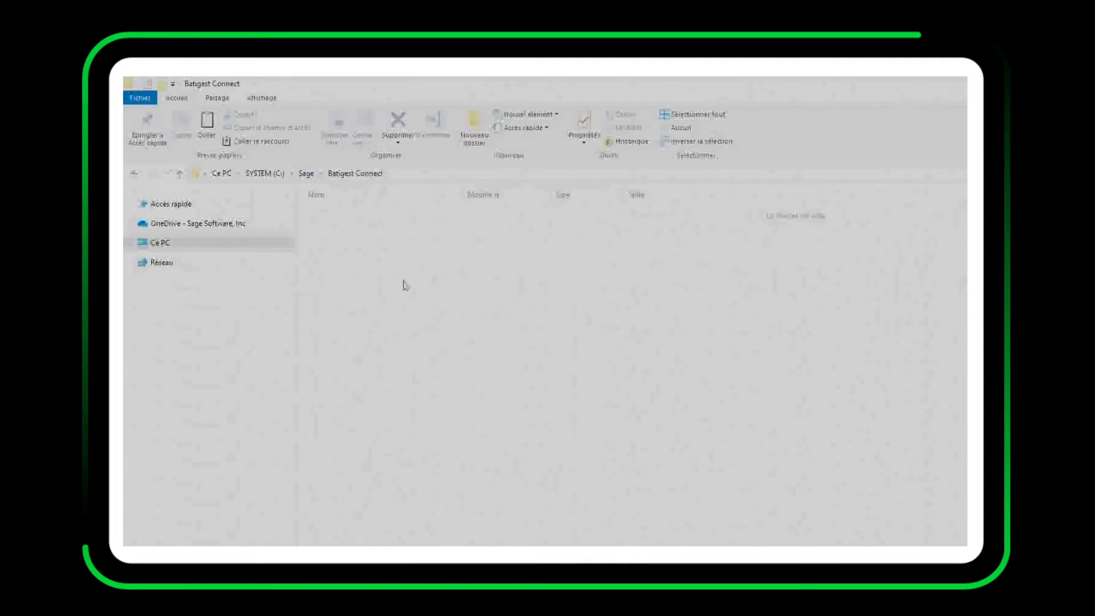
key(ctrl+v)
Step: Rename the copied archive in the Batigest Connect folder as Exemple.zip
right_click(314, 213)
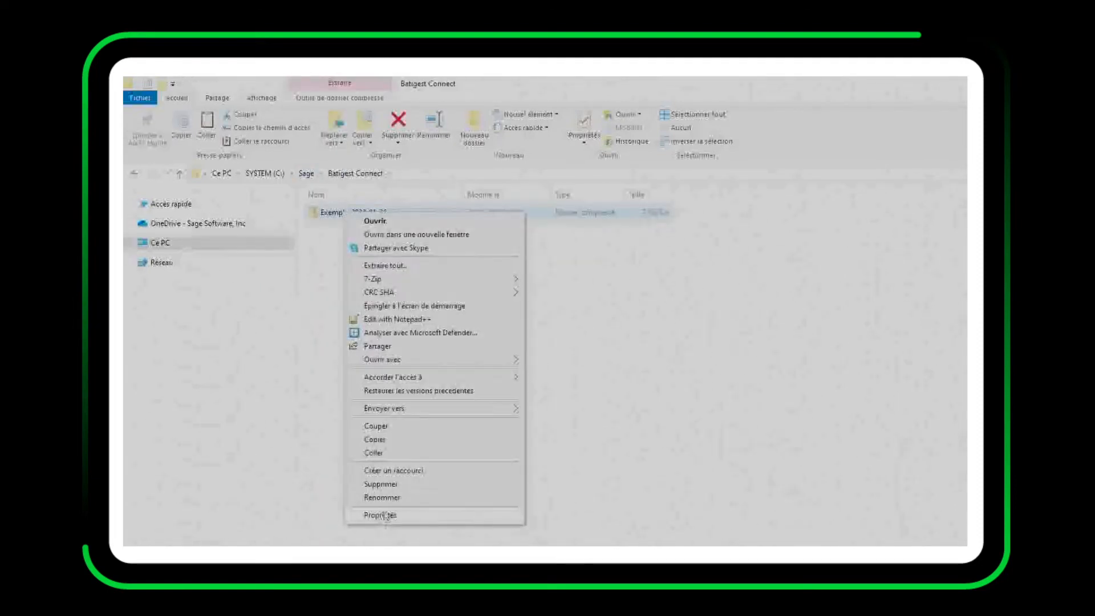
click(400, 557)
key(BackSpace)
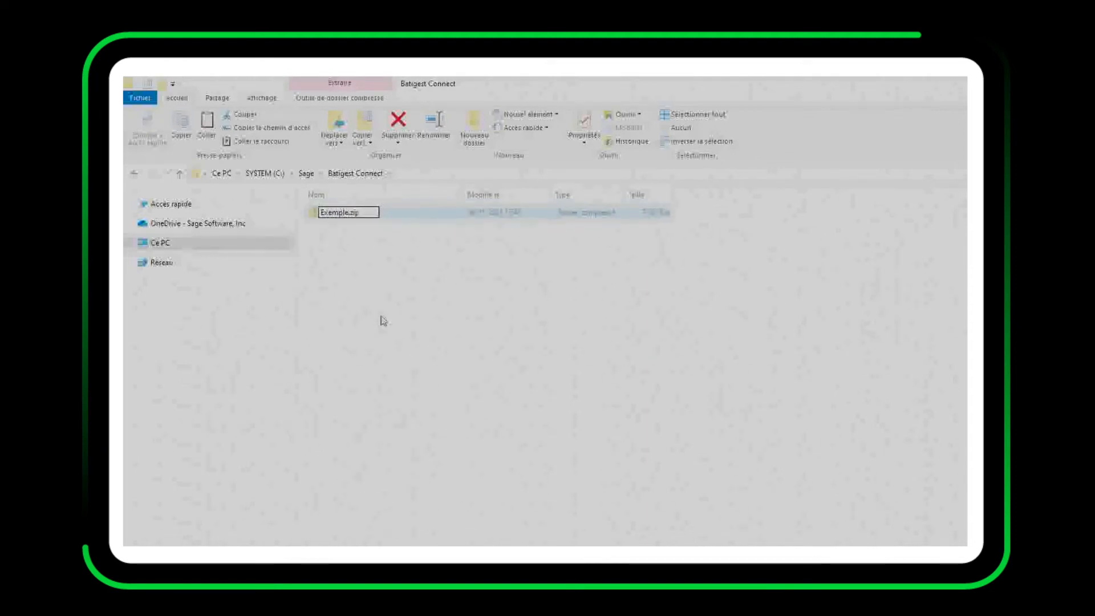
key(Return)
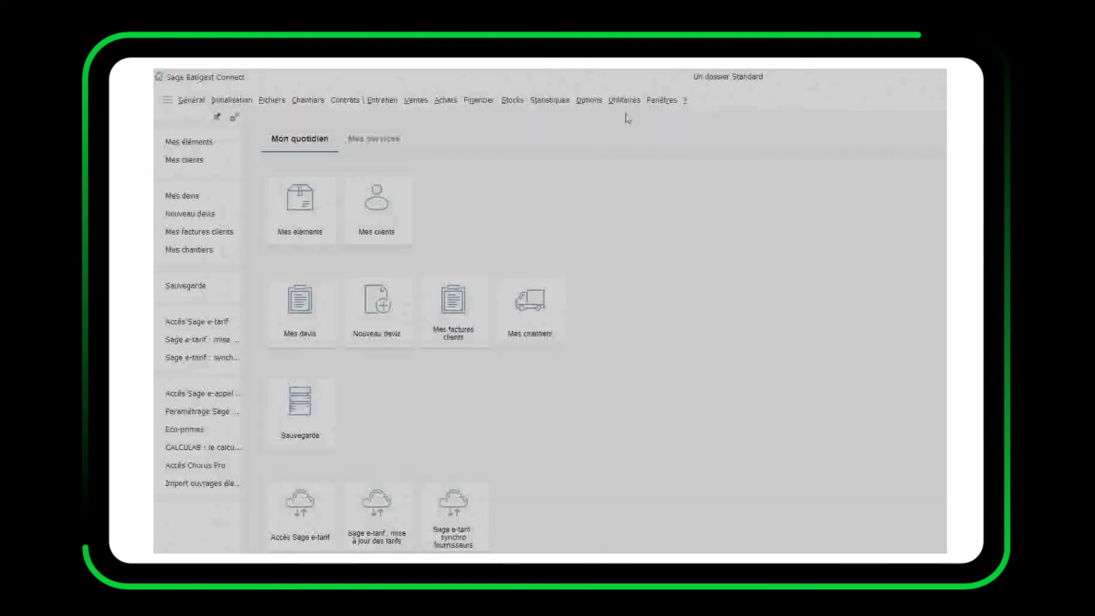
Step: In Sage Batigest Connect, launch a restoration of the company file using the Sauvegarde sur C: method
click(625, 101)
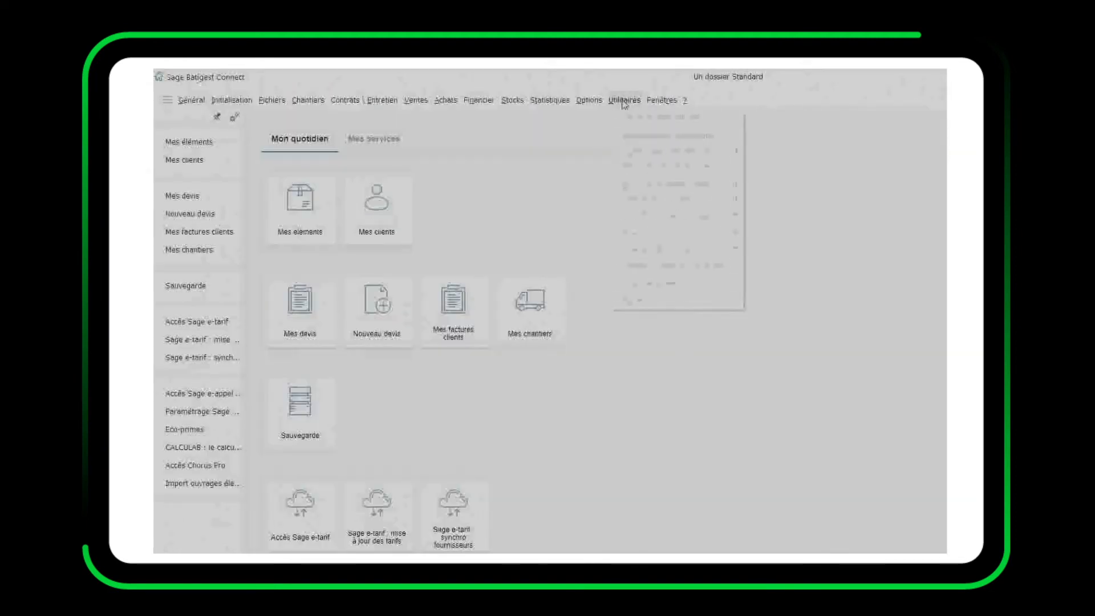
mouse_move(718, 190)
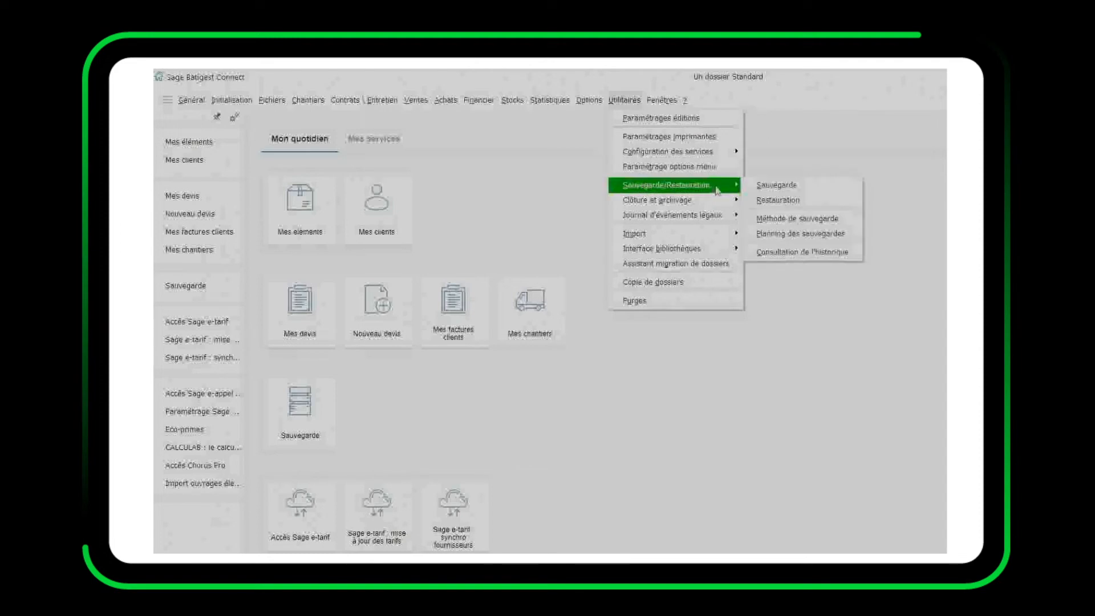
click(778, 200)
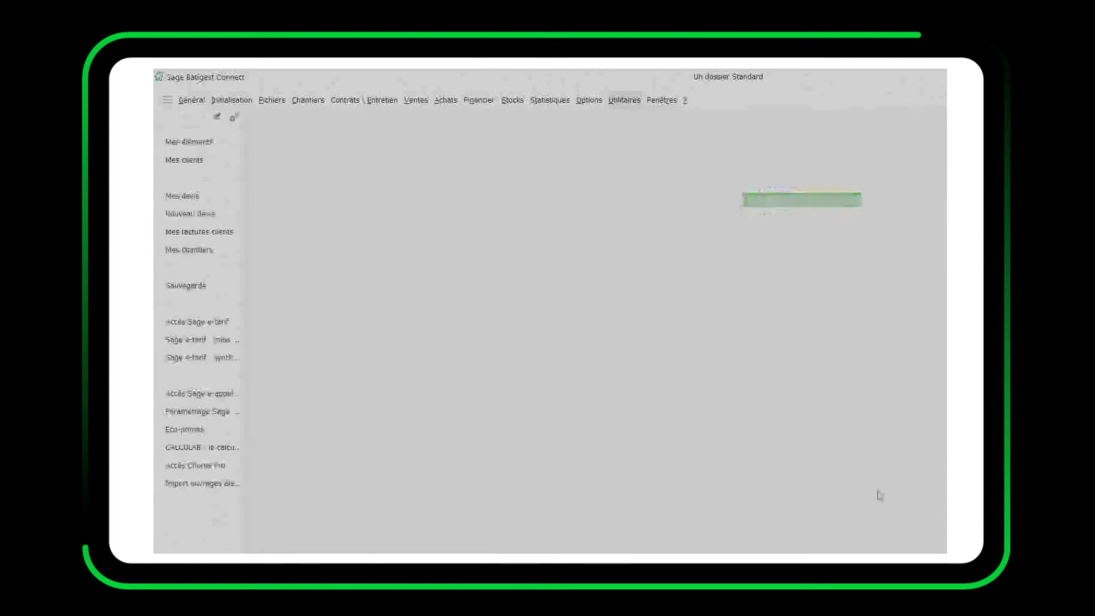
click(497, 332)
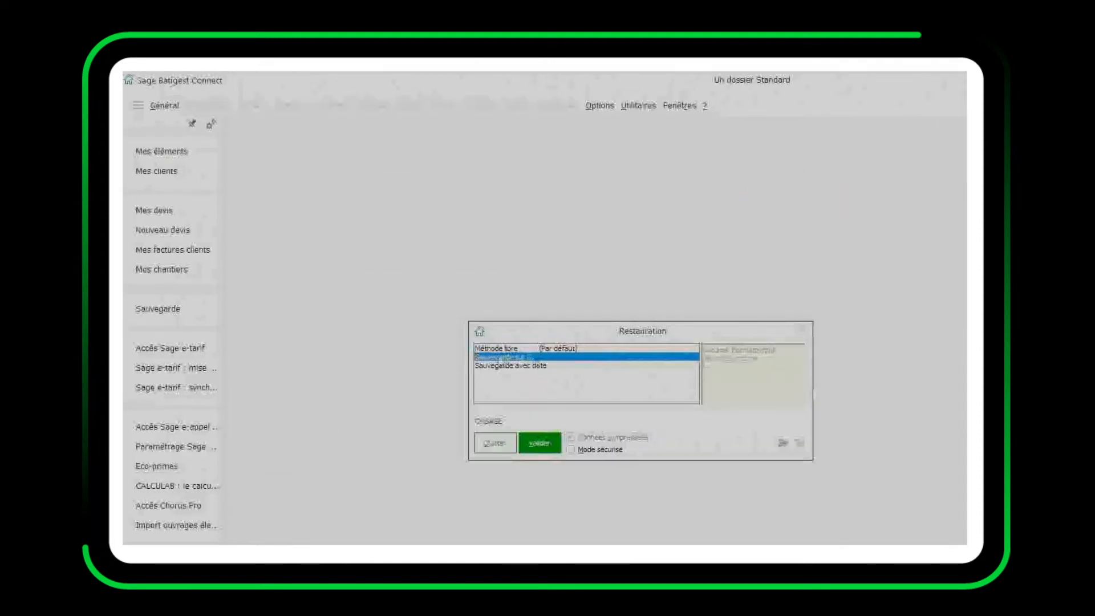
double_click(498, 358)
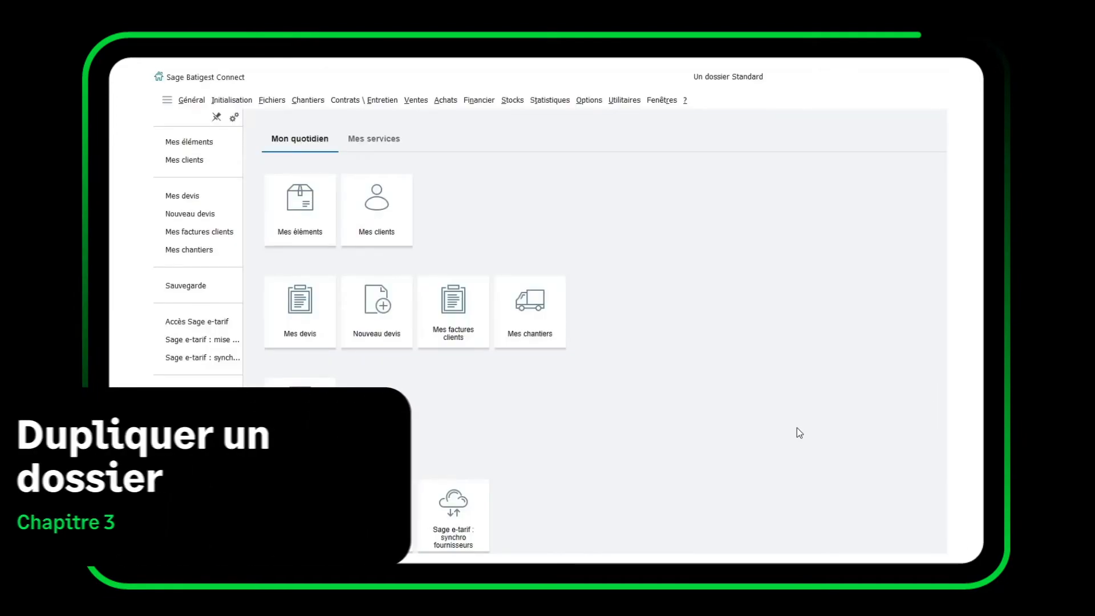
Step: Open the backup function and, in File Explorer, rename the Exemple.zip backup archive as Exemple2
click(314, 415)
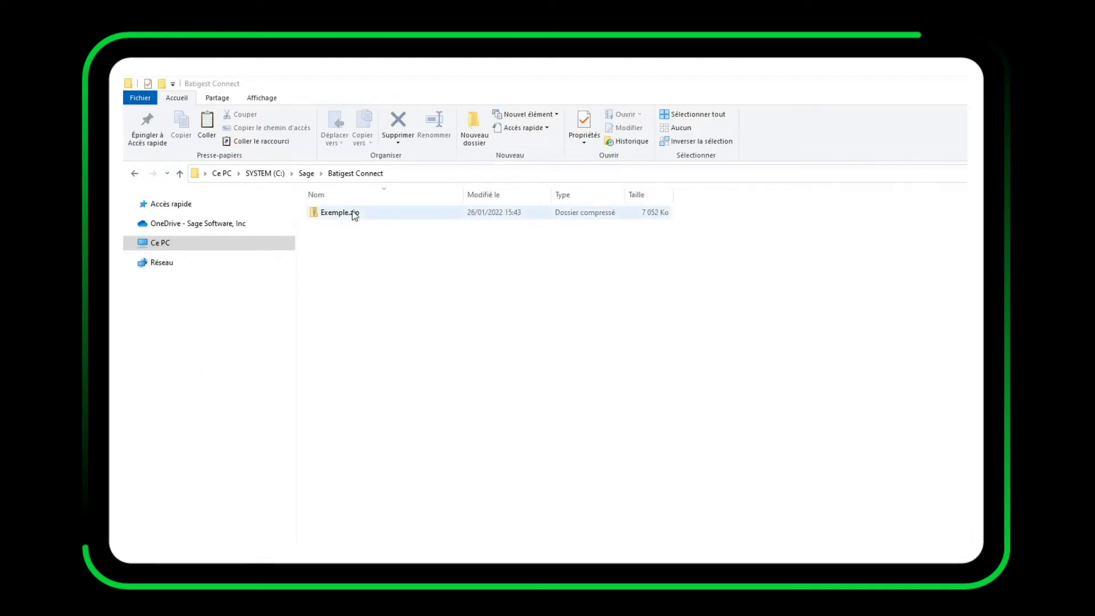
key(Down)
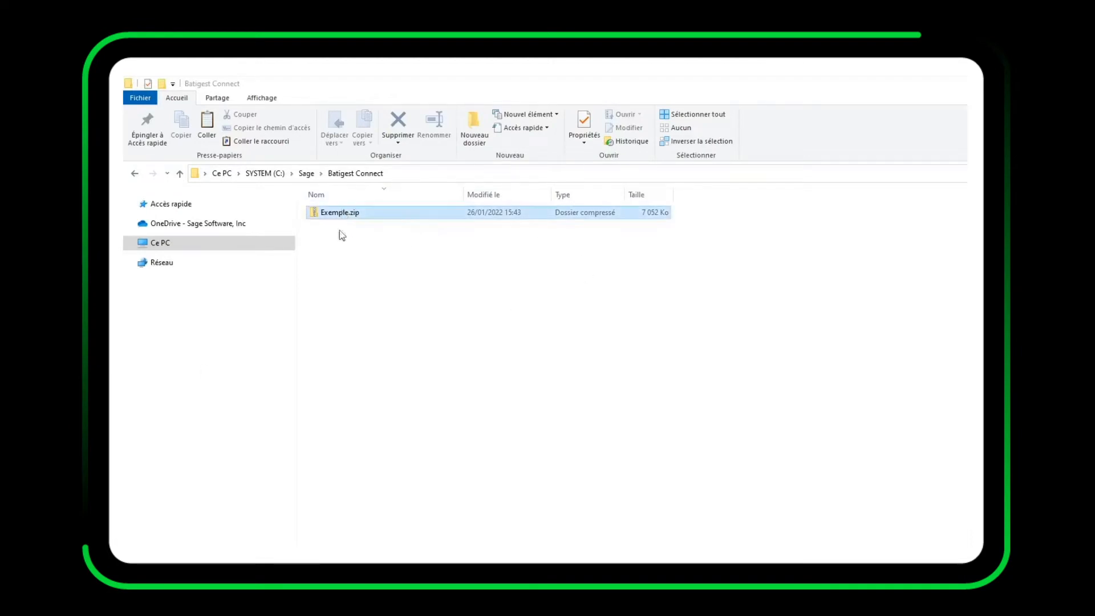
key(shift+F10)
click(375, 496)
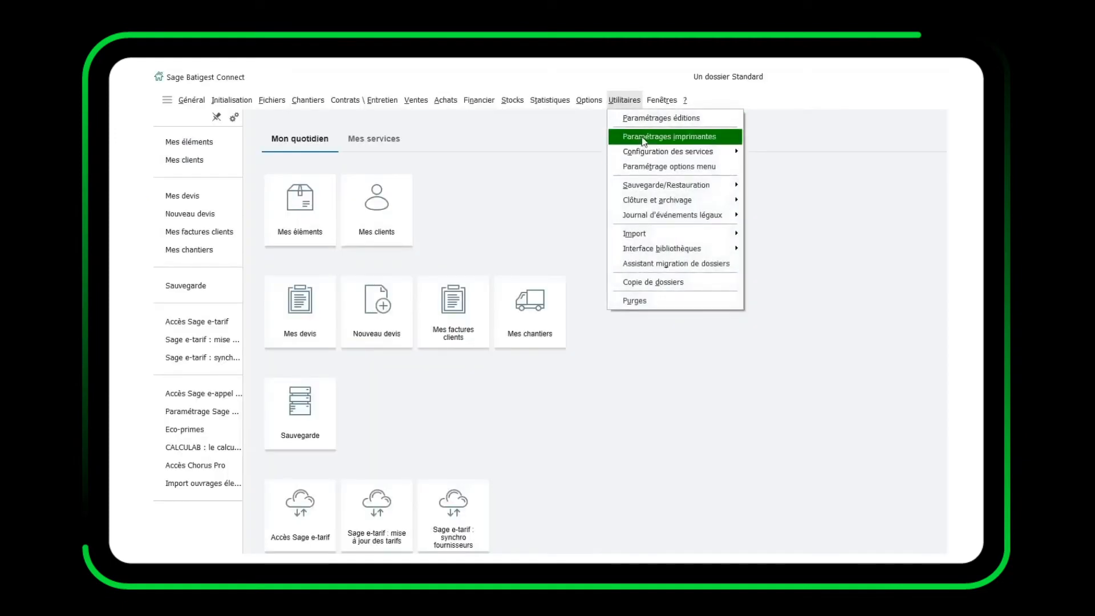
Step: Restore the EXEMPLE2 backup into a new company file using the Sauvegarde sur C: method in Sage Batigest Connect
mouse_move(685, 186)
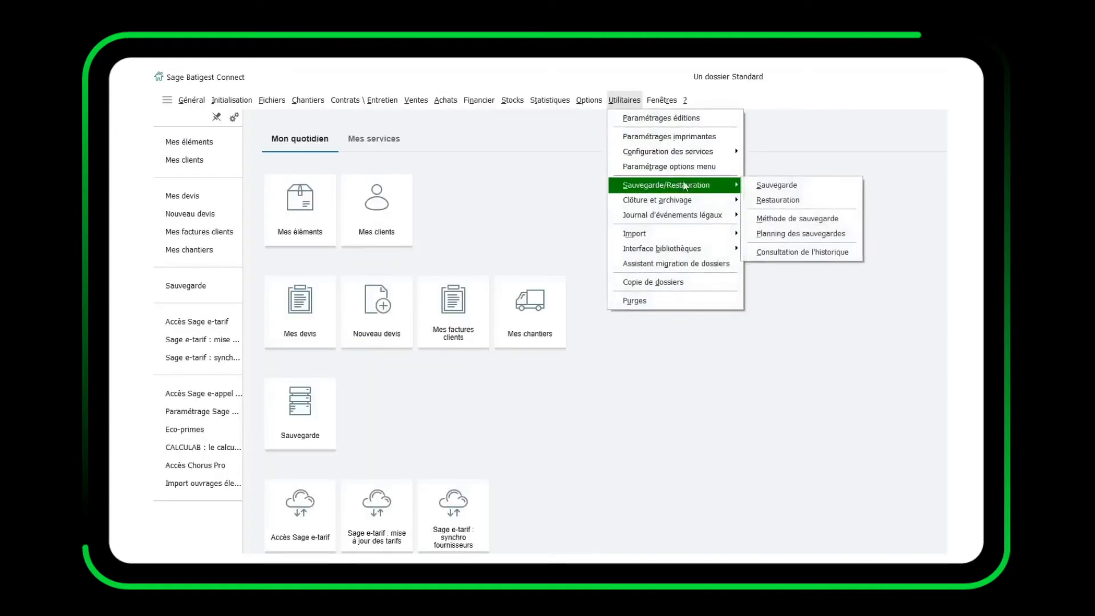
click(778, 201)
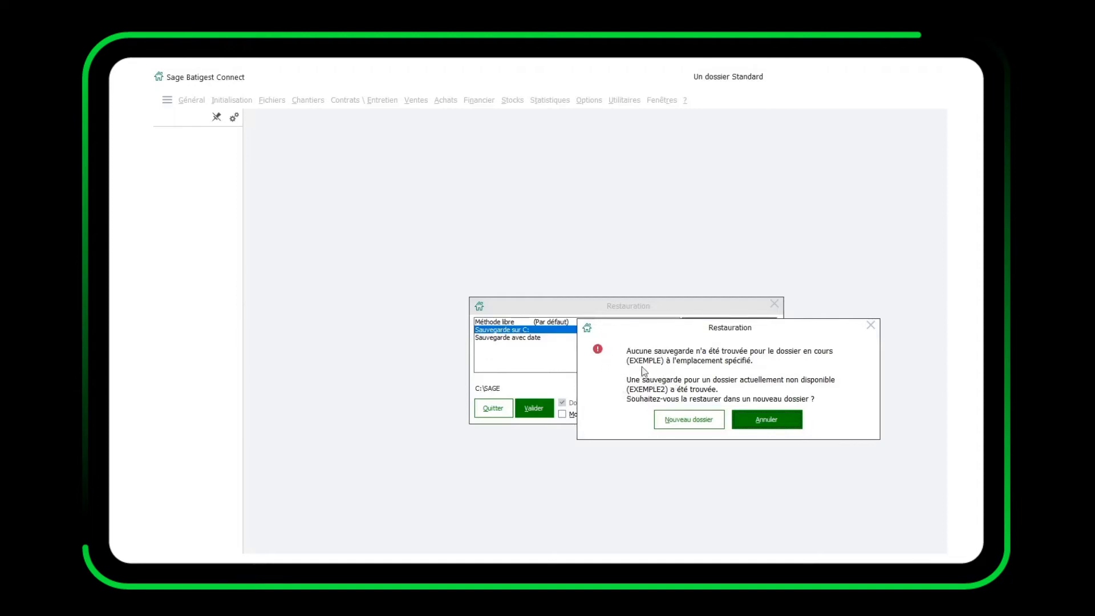
click(688, 419)
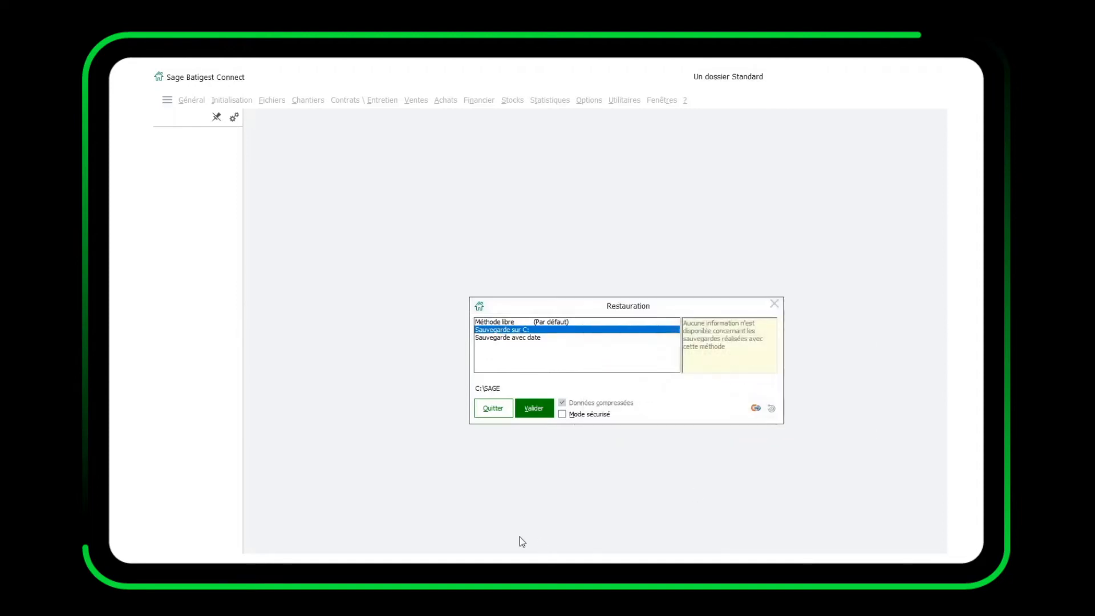
Step: Complete the company file restoration with the Sauvegarde sur C: method and compare EXEMPLE2 with EXEMPLE in the company file list
click(523, 341)
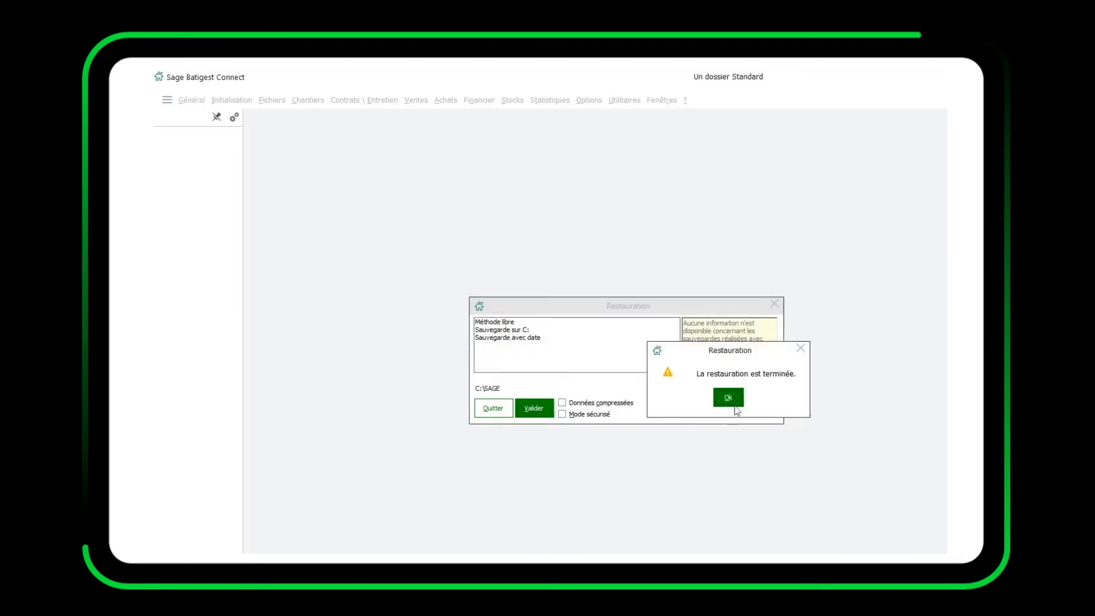
click(736, 409)
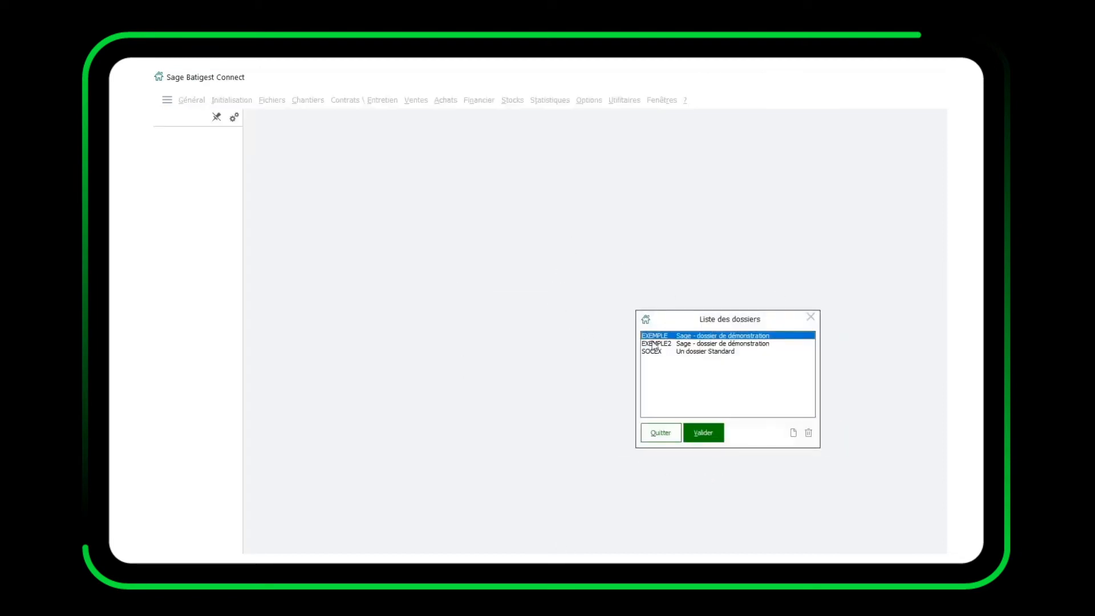
click(670, 344)
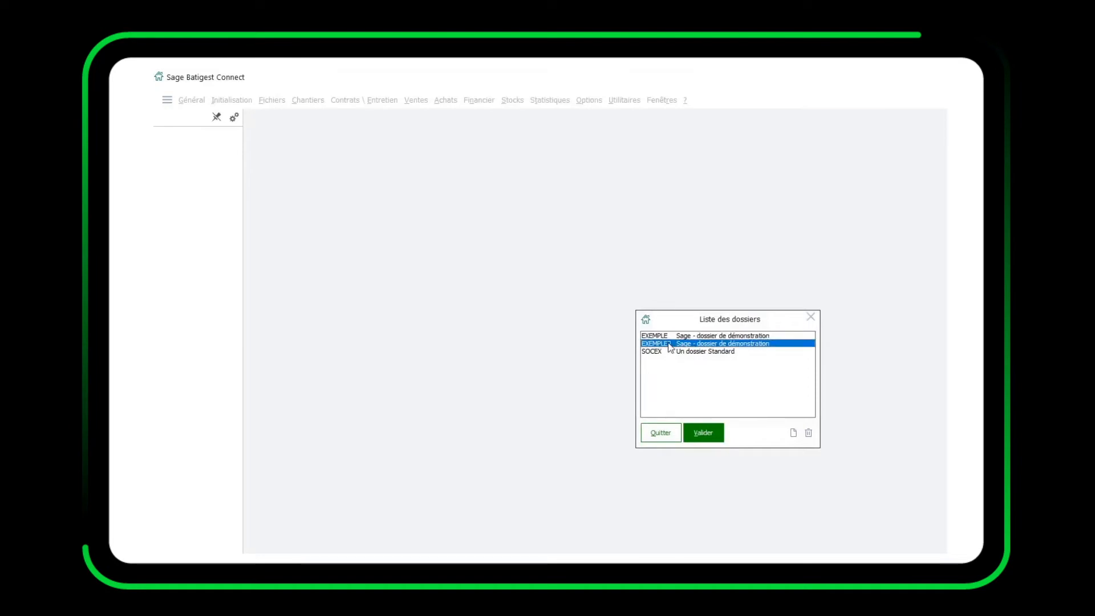
click(670, 336)
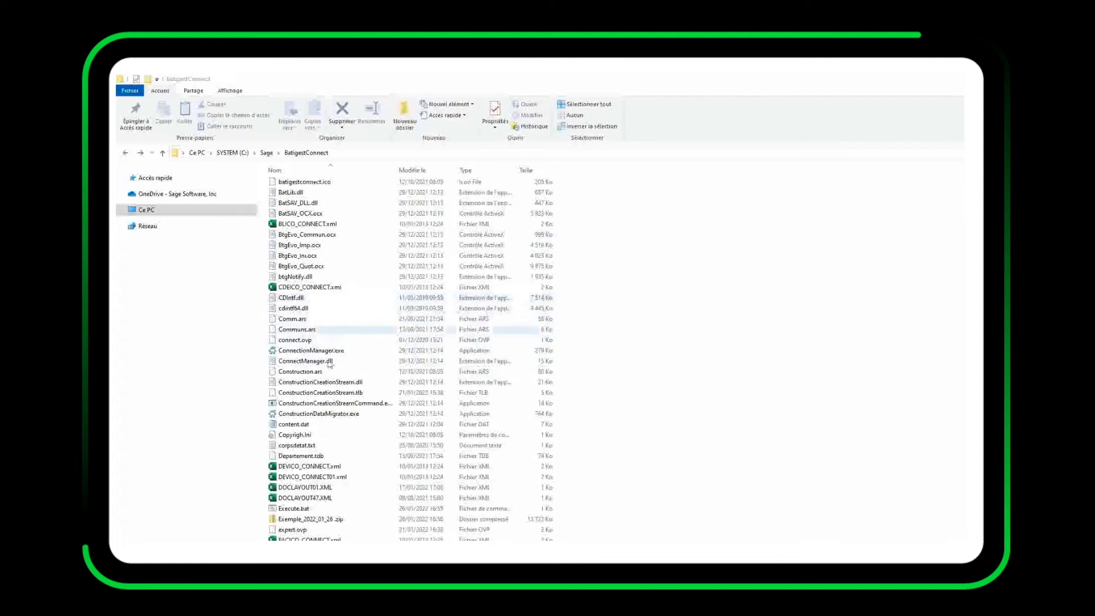
Step: In File Explorer, review the commands in Execute.bat and place the script in a new C:\Sage\Backup folder
click(291, 509)
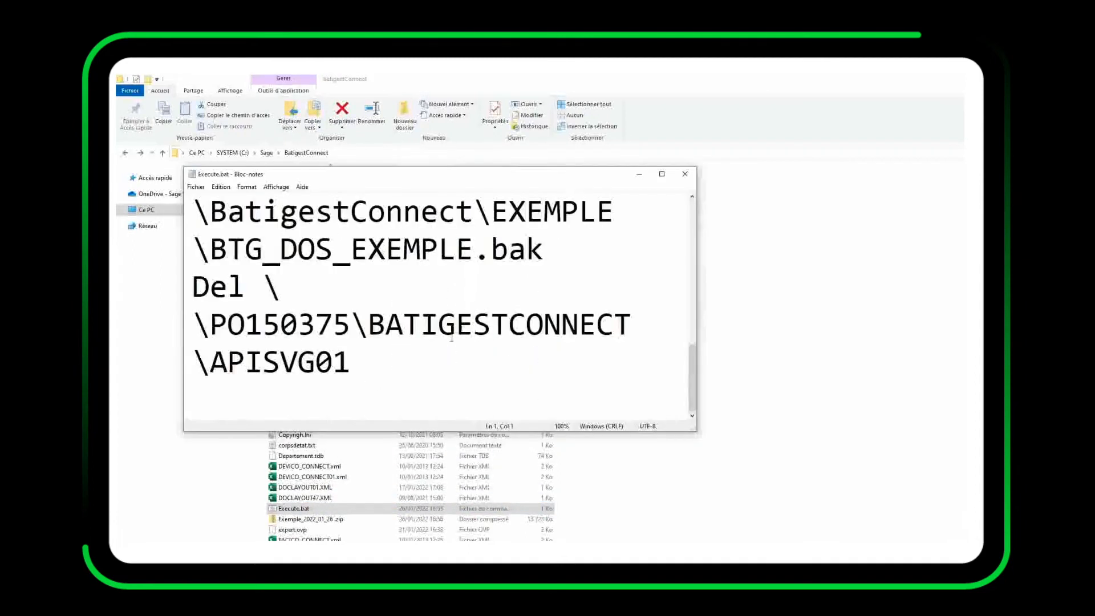
scroll(439, 300, up, 1)
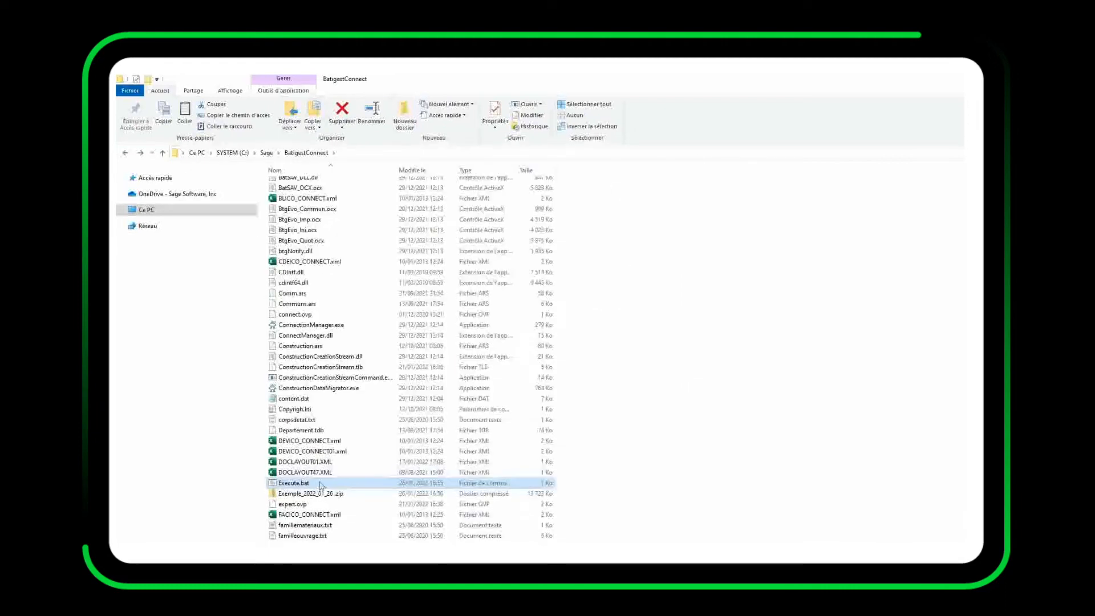
right_click(308, 481)
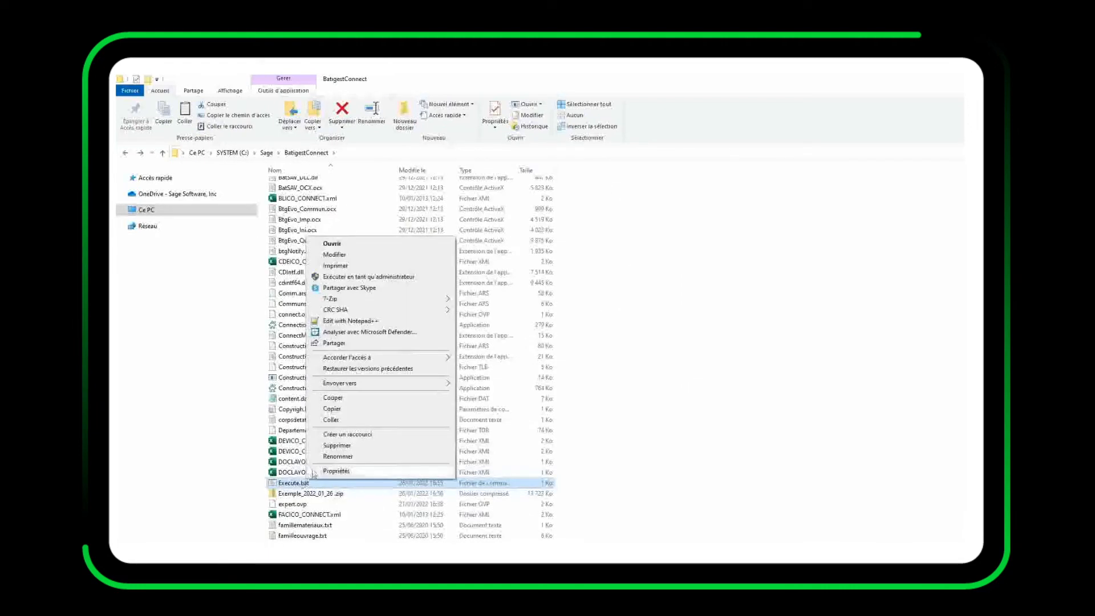
click(213, 153)
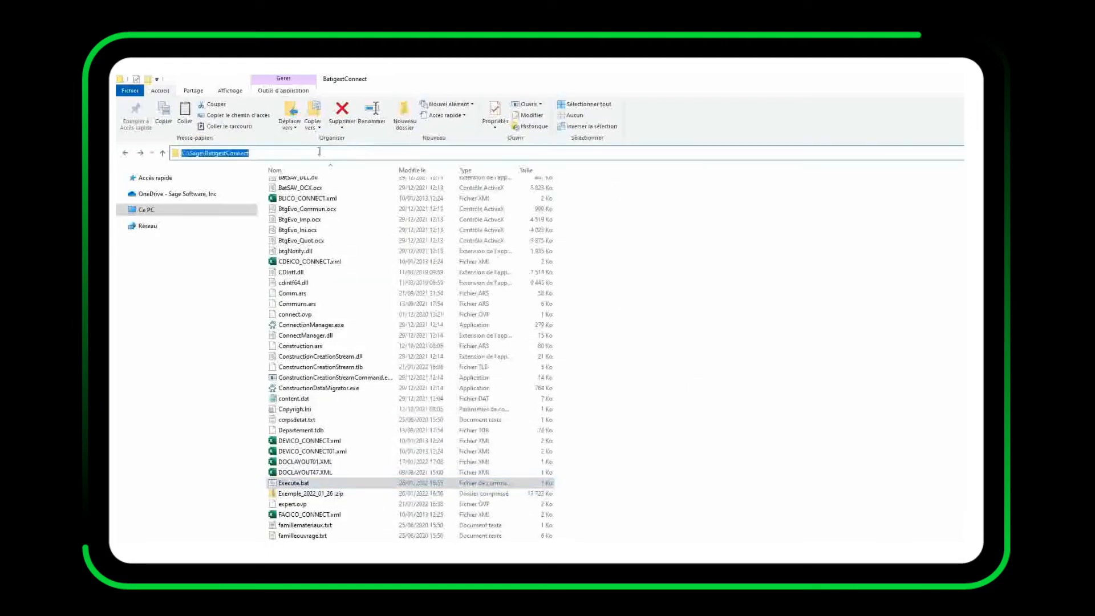
double_click(209, 154)
text(Backup)
key(Return)
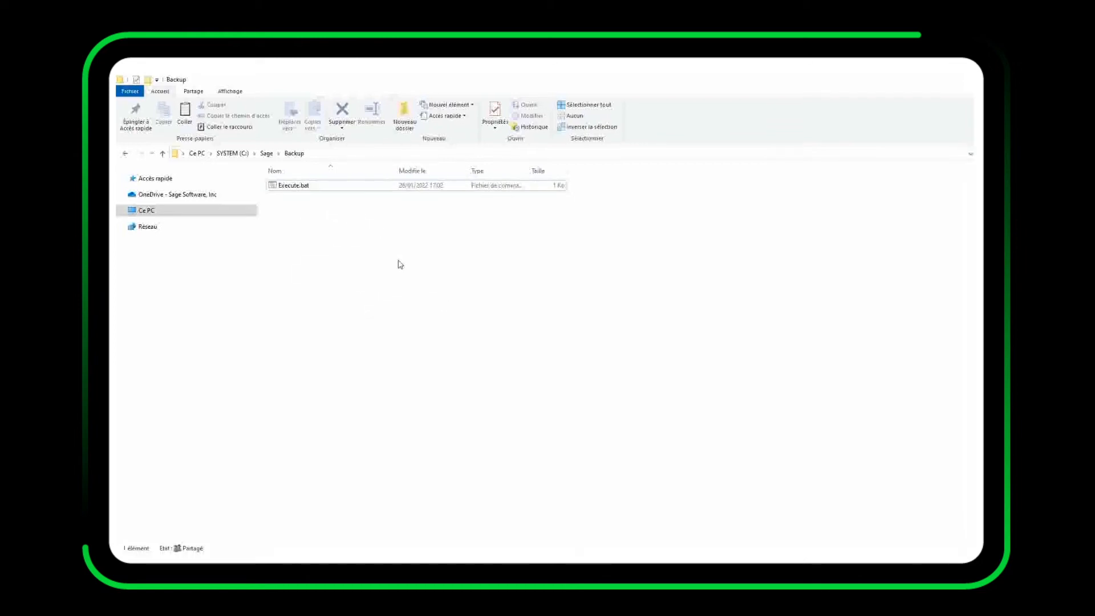
Step: Open the Windows Task Scheduler (Planificateur de tâches) and begin a basic task named Sauvegardeauto
key(super+s)
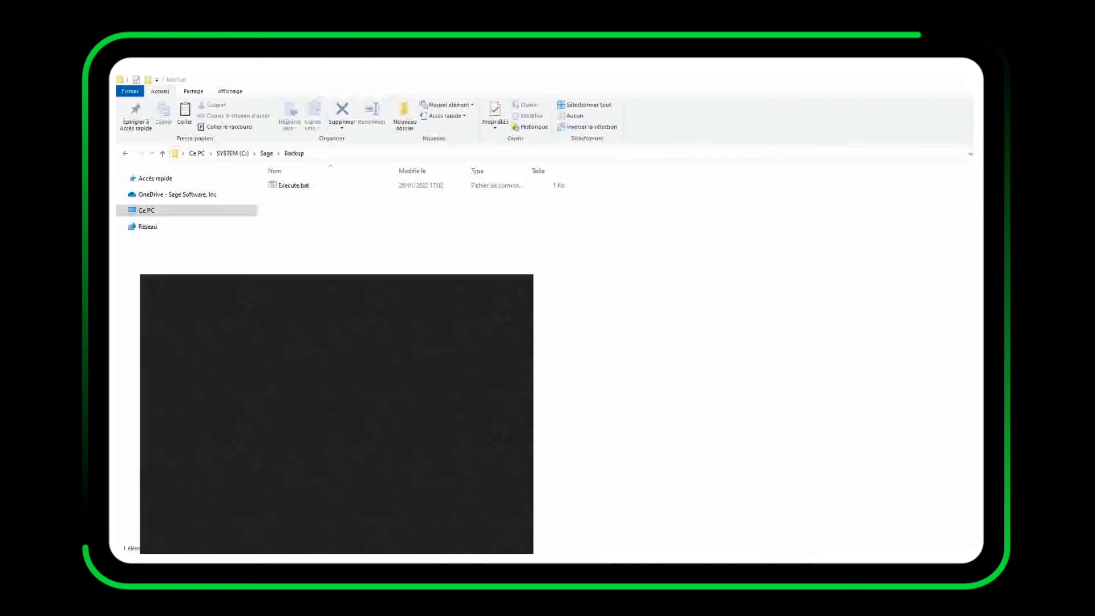
text(planificateur)
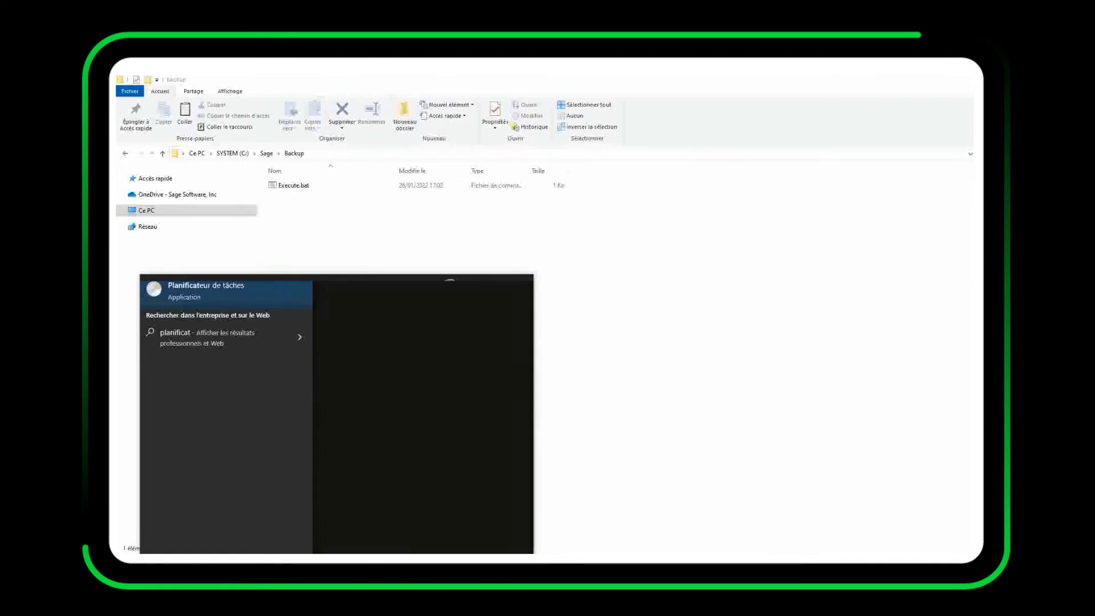
key(Return)
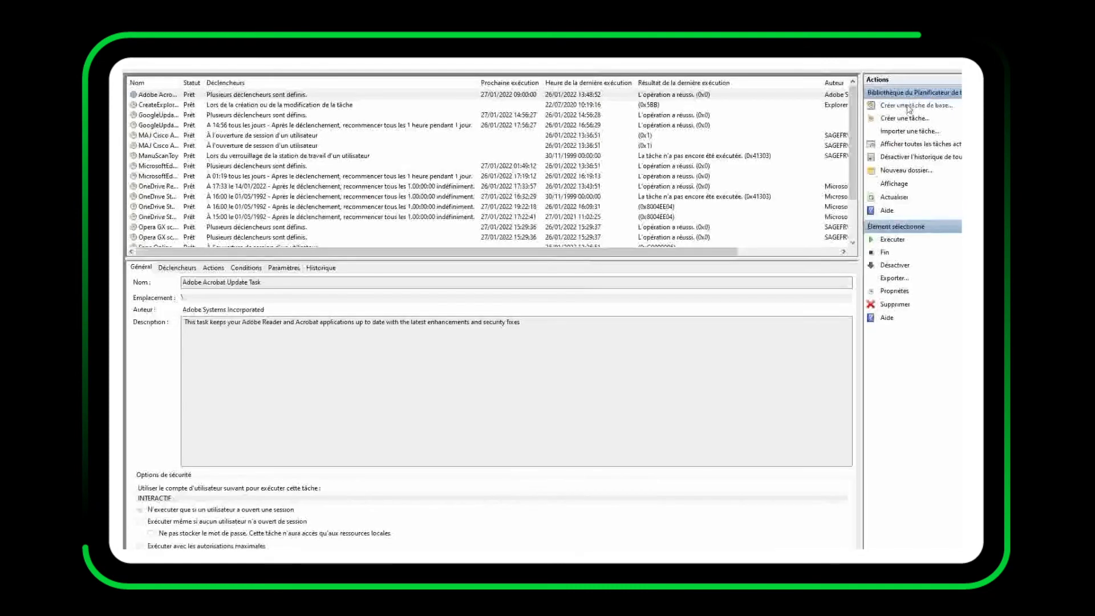
click(908, 107)
text(Sauvegarde)
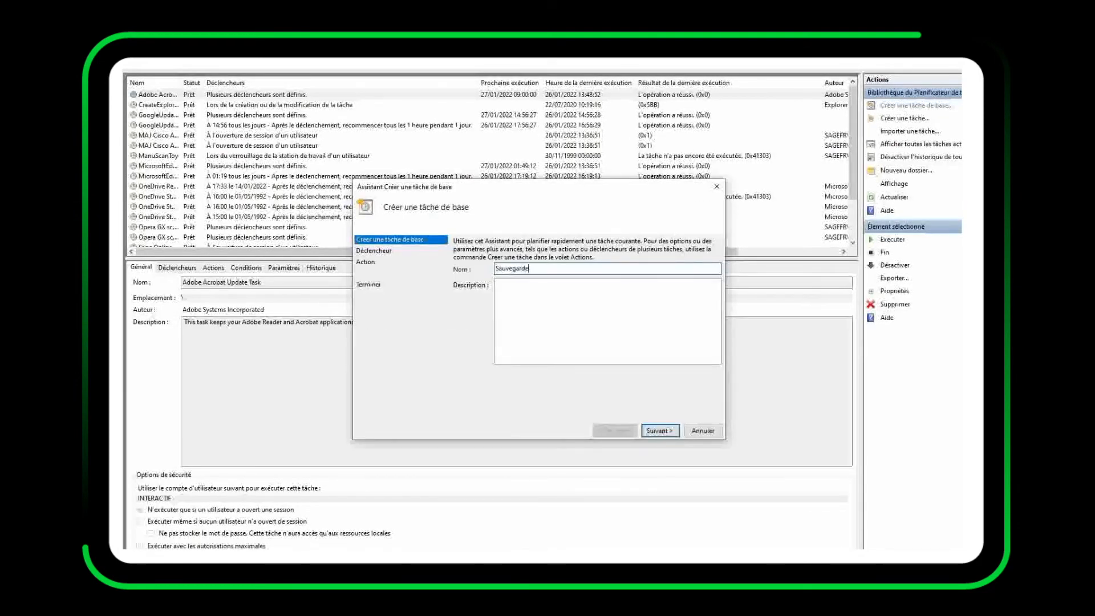
text(aut)
key(Return)
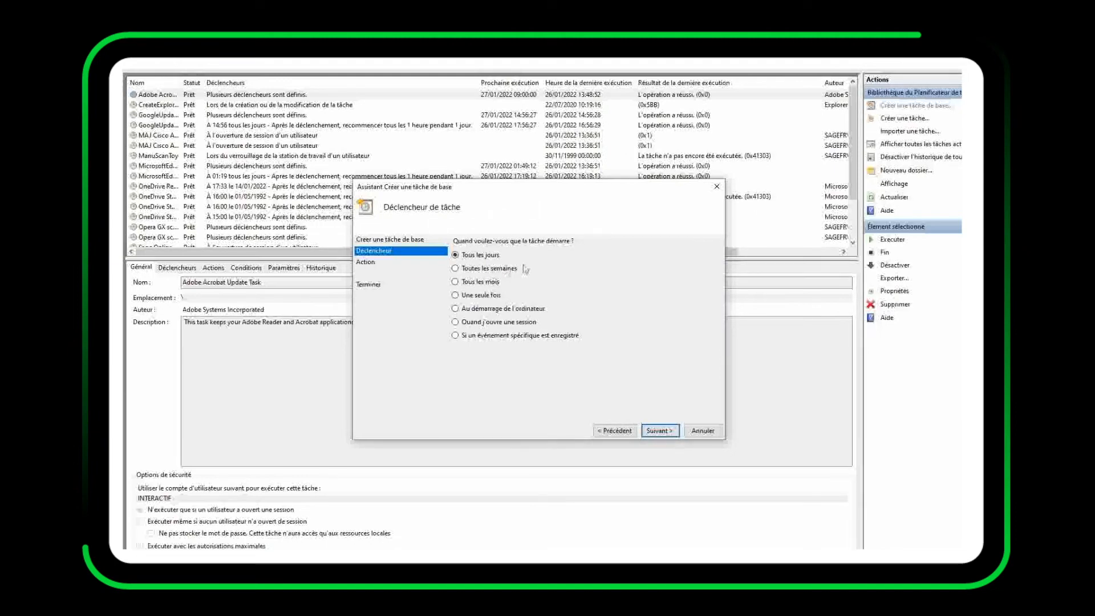
Step: Set the task's trigger to weekly, every Monday (lundi) at 23:03
click(494, 268)
key(Return)
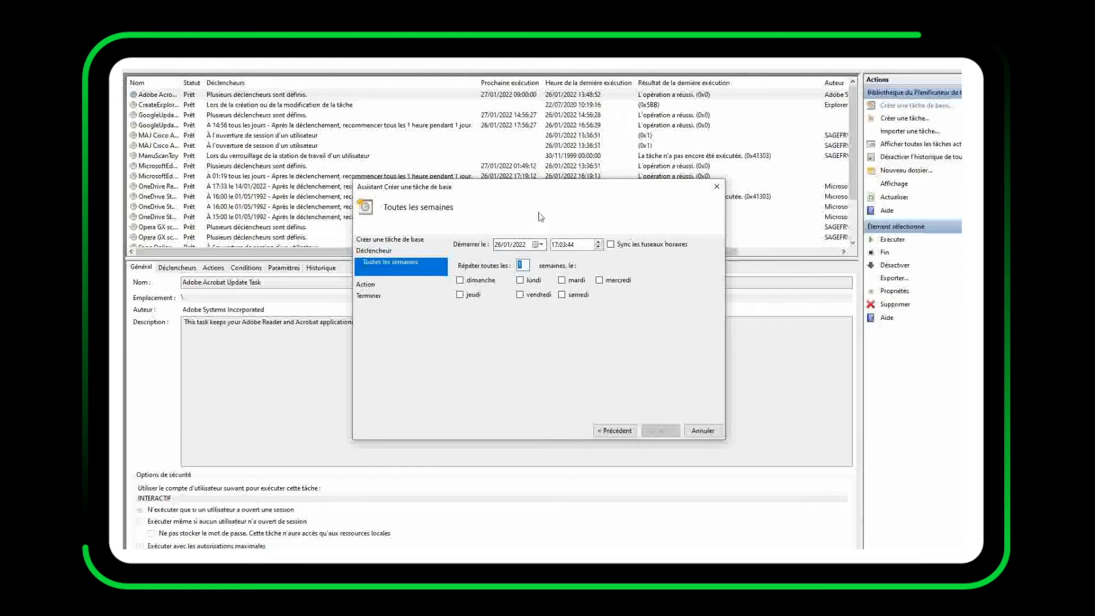
click(555, 245)
click(520, 280)
key(Return)
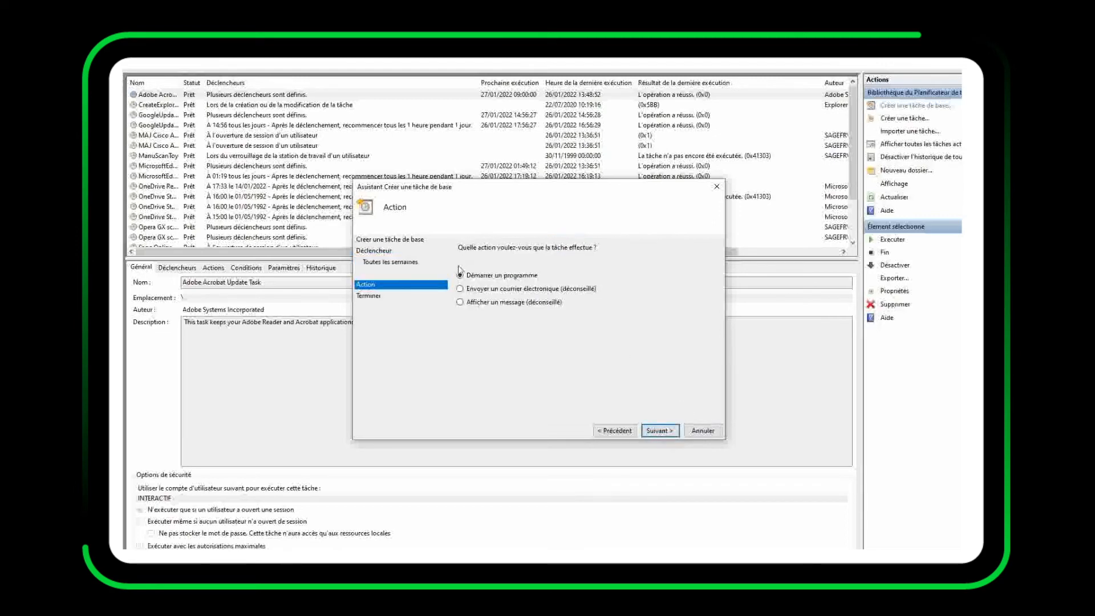
Step: Make the task start C:\Sage\Backup\Execute.bat and finish creating it with the option to open its properties enabled
click(662, 431)
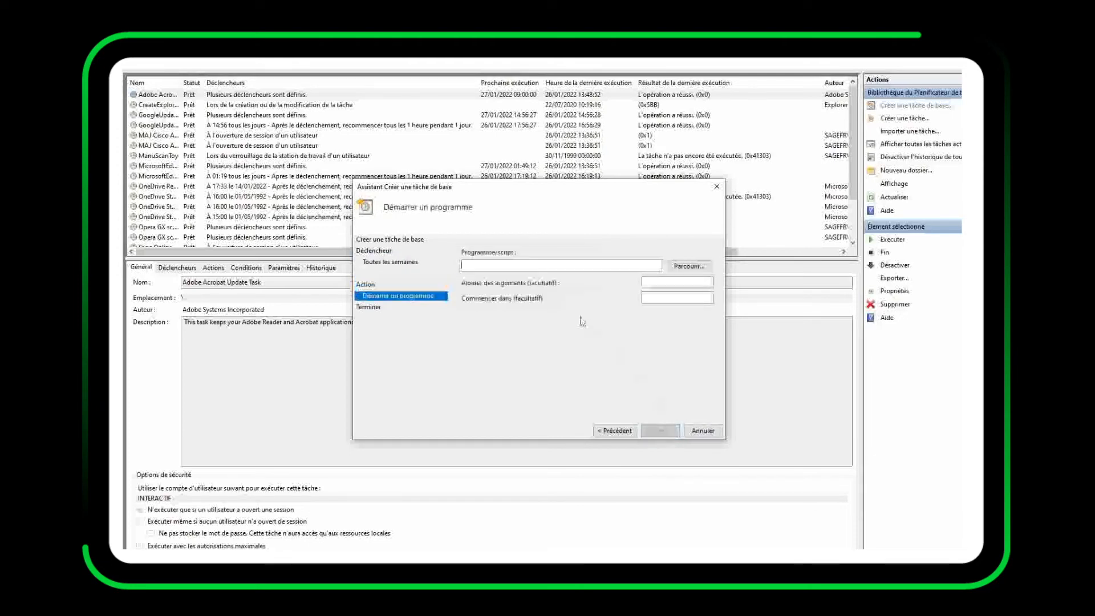
click(692, 277)
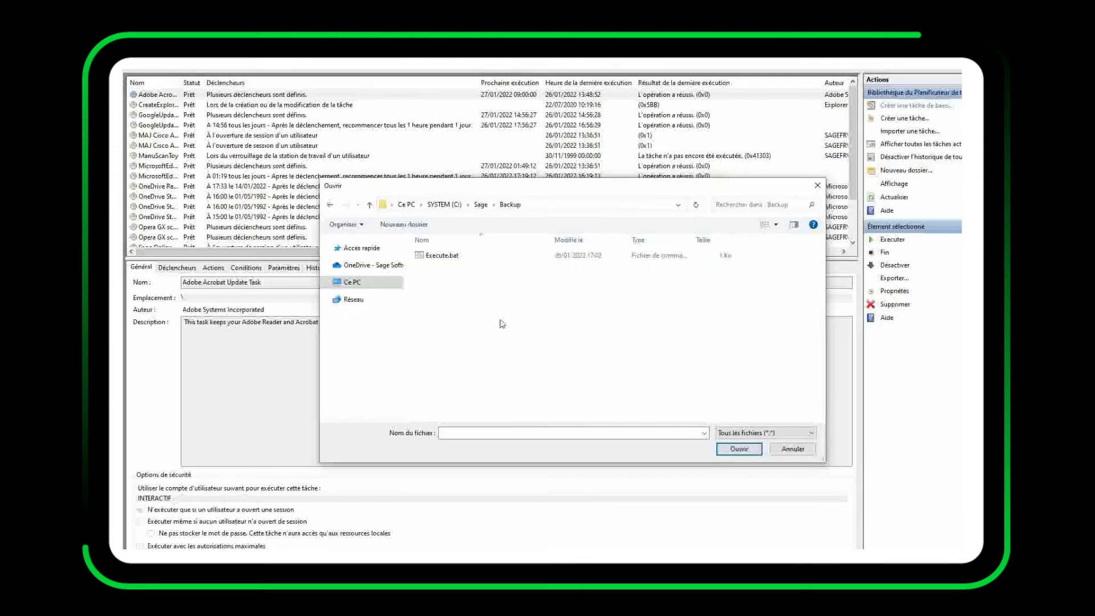
double_click(439, 255)
key(Return)
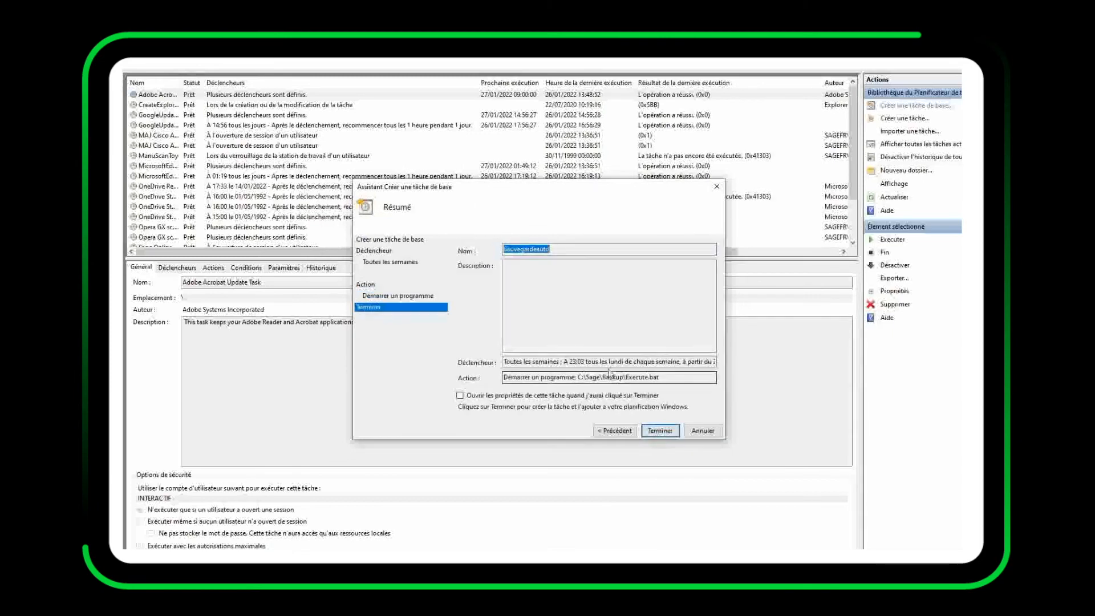
click(460, 396)
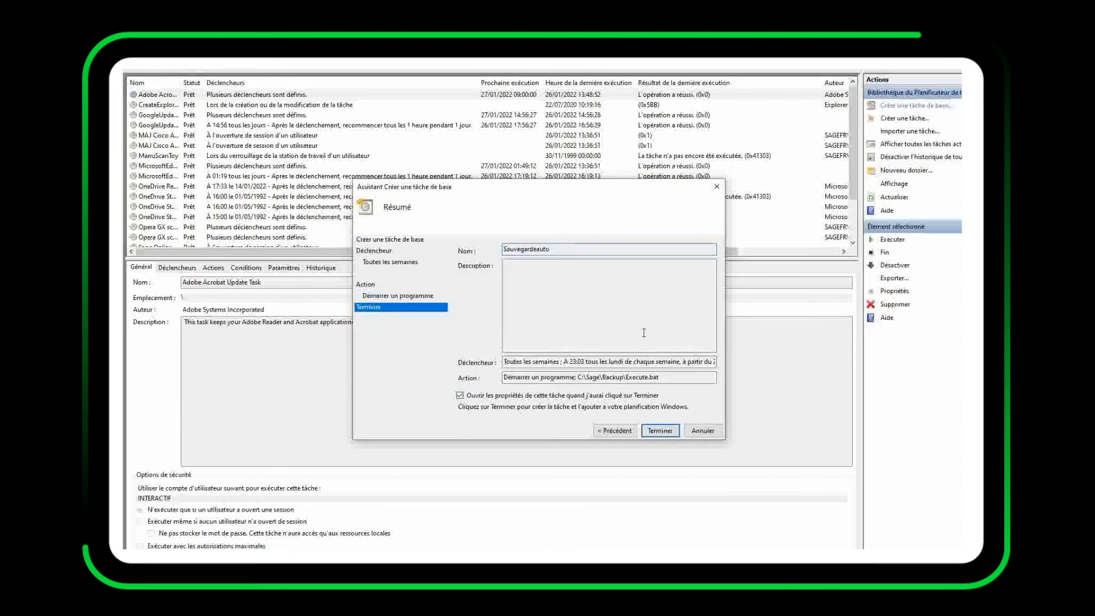
key(Return)
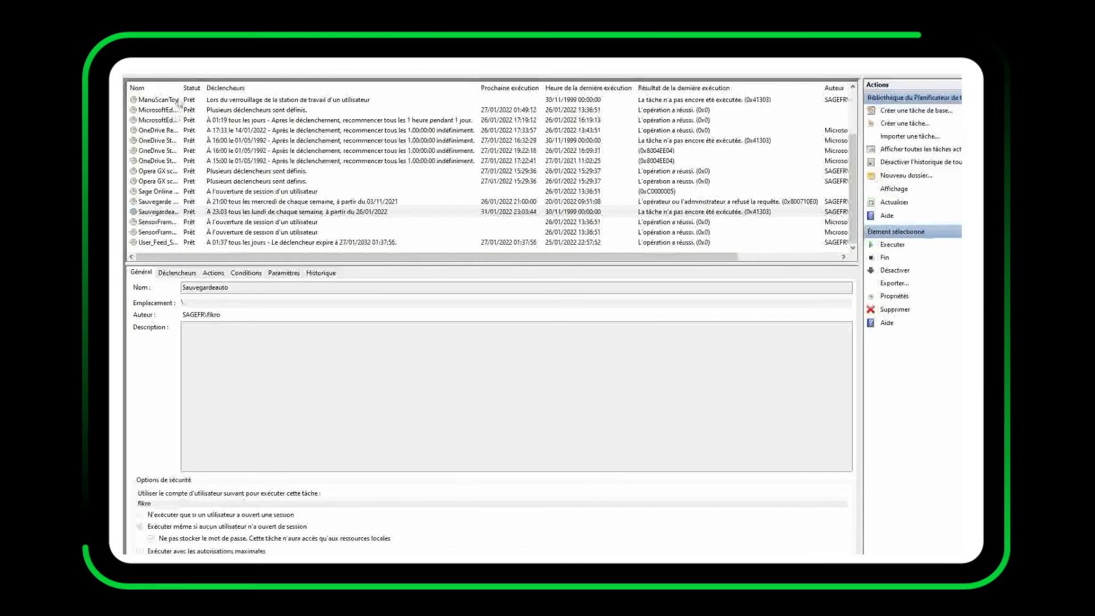
Step: Widen the task list's columns to inspect Sauvegardeauto, and check the Exemple_2022_01_26 .zip archive in the C:\Sage\Backup folder
drag(179, 90, 233, 90)
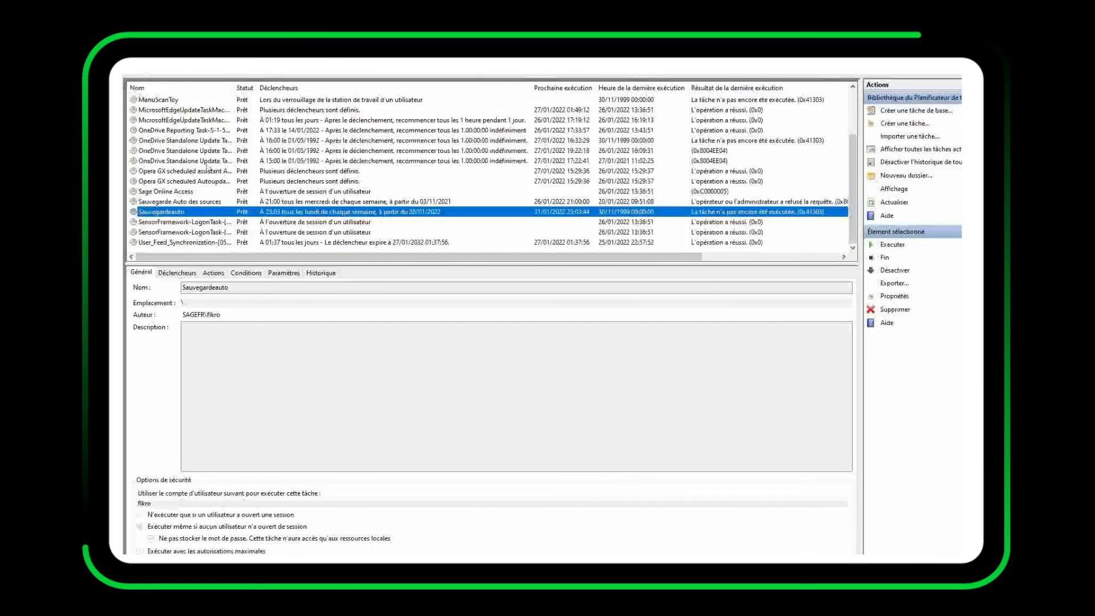
right_click(172, 212)
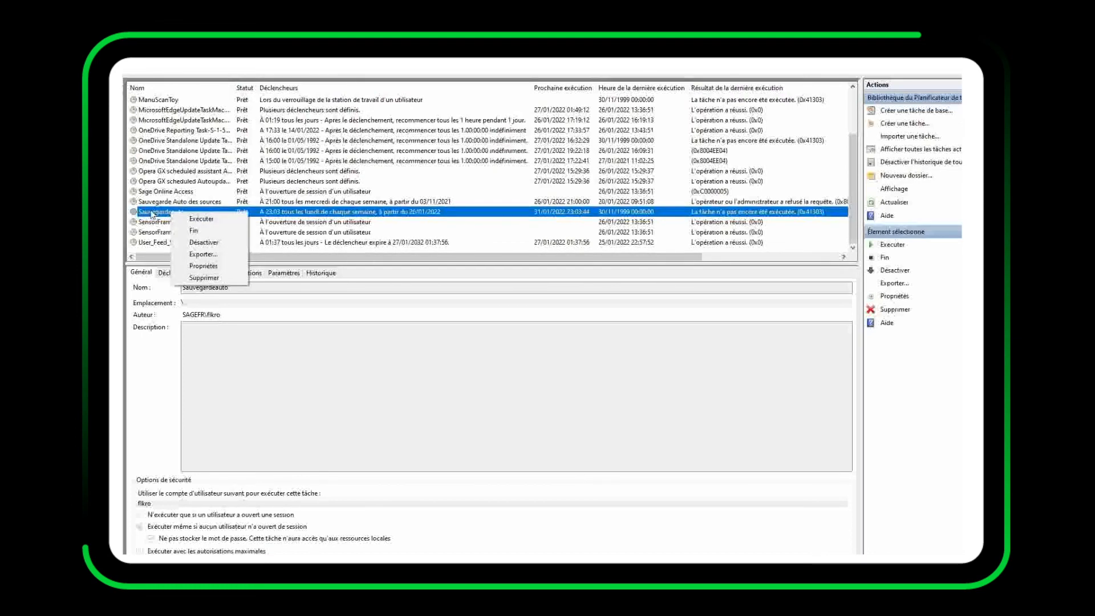
key(Escape)
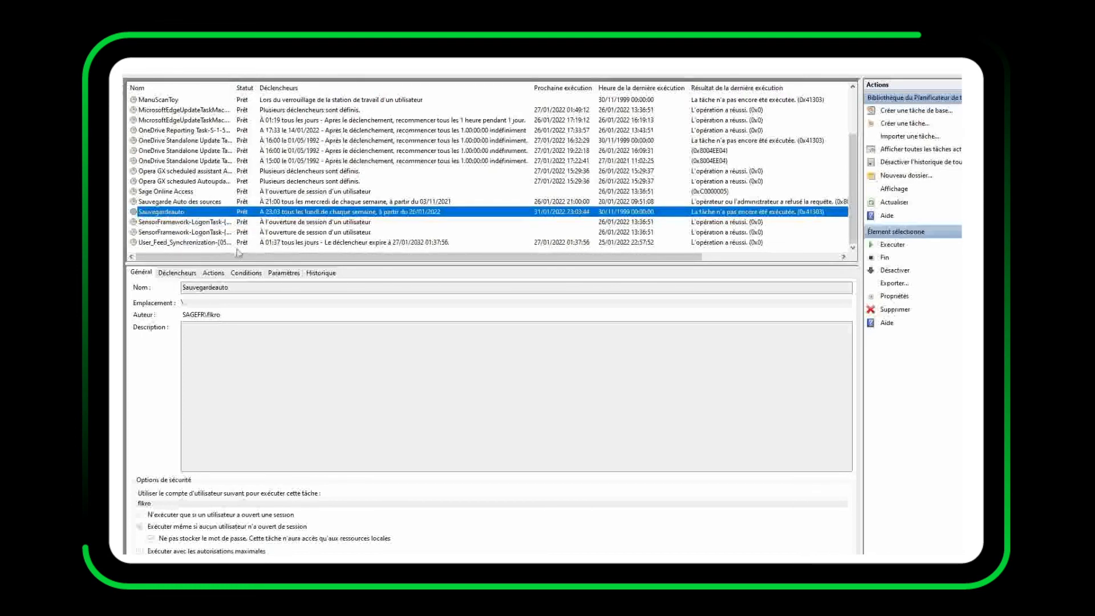
drag(256, 88, 277, 88)
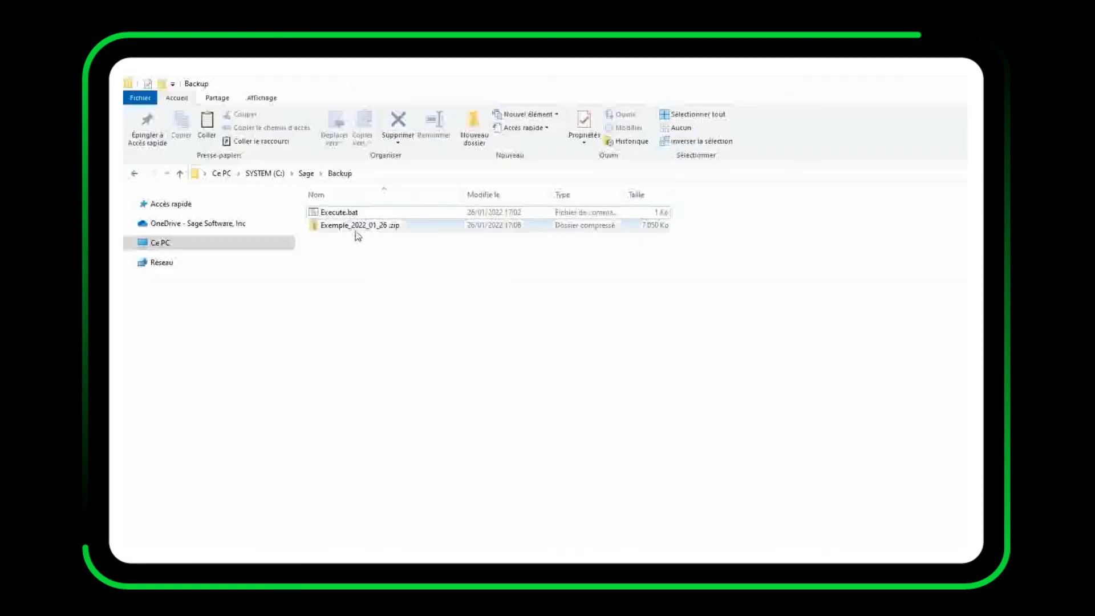
click(371, 227)
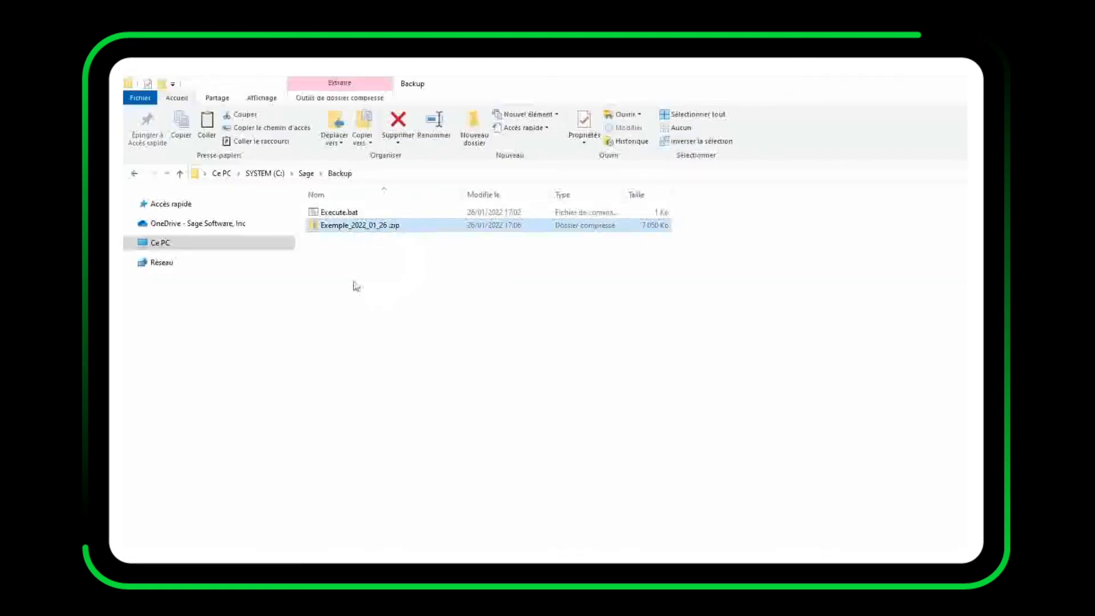